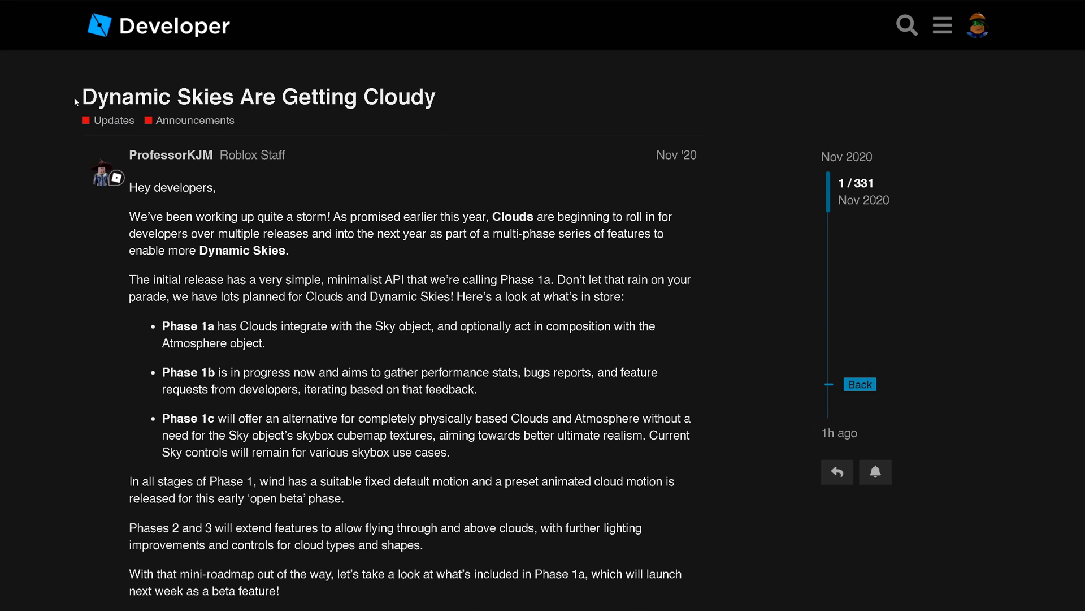
# Read the Dynamic Skies announcement's introduction and its Phase 1a to 1c roadmap for clouds
pyautogui.scroll(-1, 23, 150)
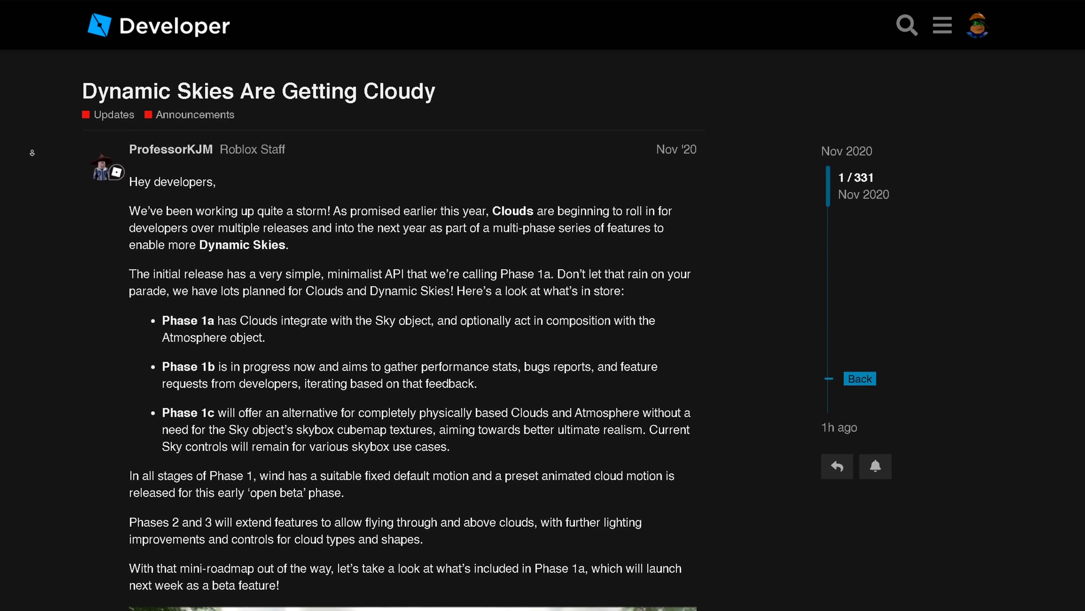
pyautogui.moveTo(27, 169); pyautogui.dragTo(136, 187)
pyautogui.click(134, 179)
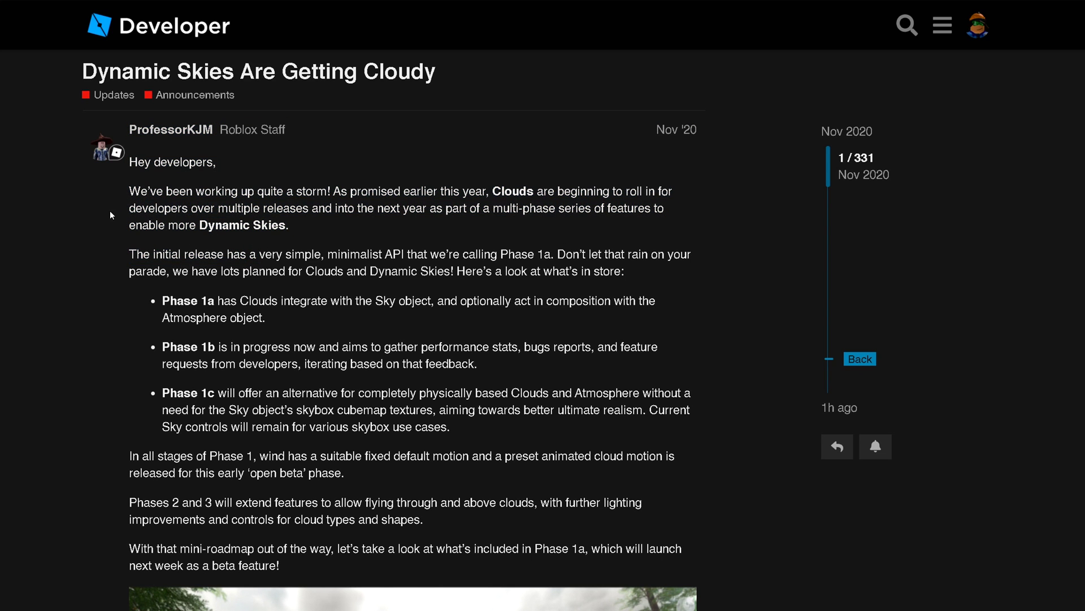
pyautogui.scroll(-1, 111, 226)
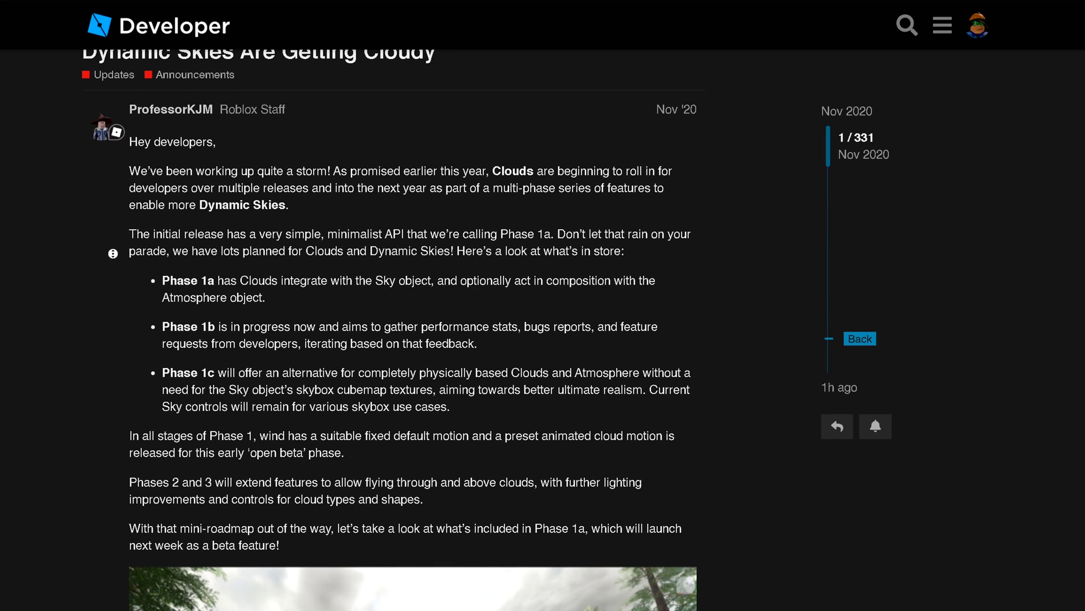
pyautogui.scroll(-1, 125, 179)
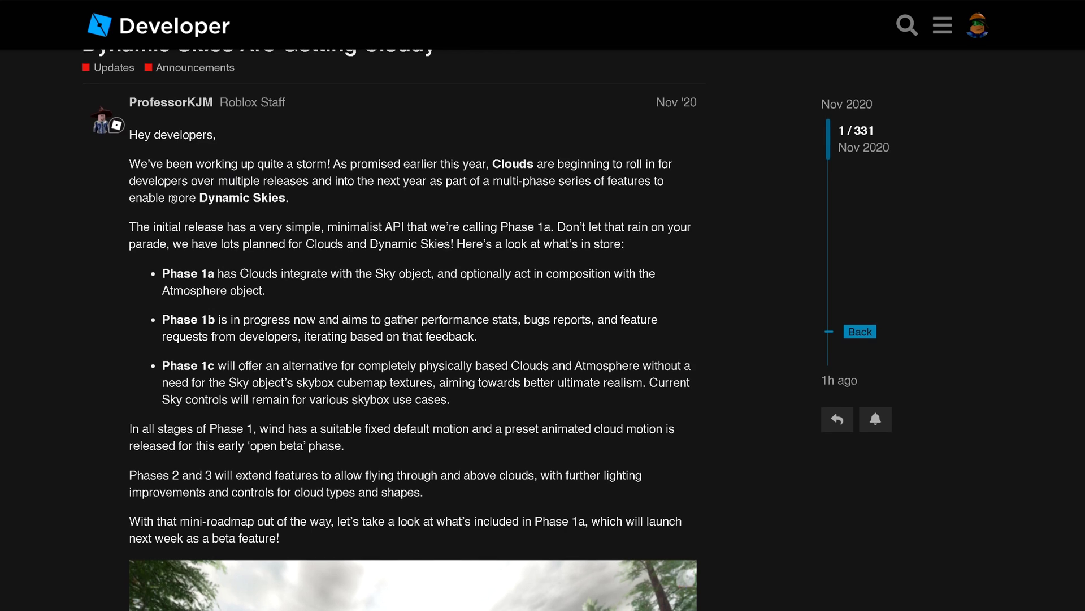
pyautogui.scroll(-1, 514, 128)
pyautogui.moveTo(654, 107)
pyautogui.mouseDown()
pyautogui.moveTo(700, 100)
pyautogui.moveTo(653, 98)
pyautogui.mouseUp()
pyautogui.click(653, 97)
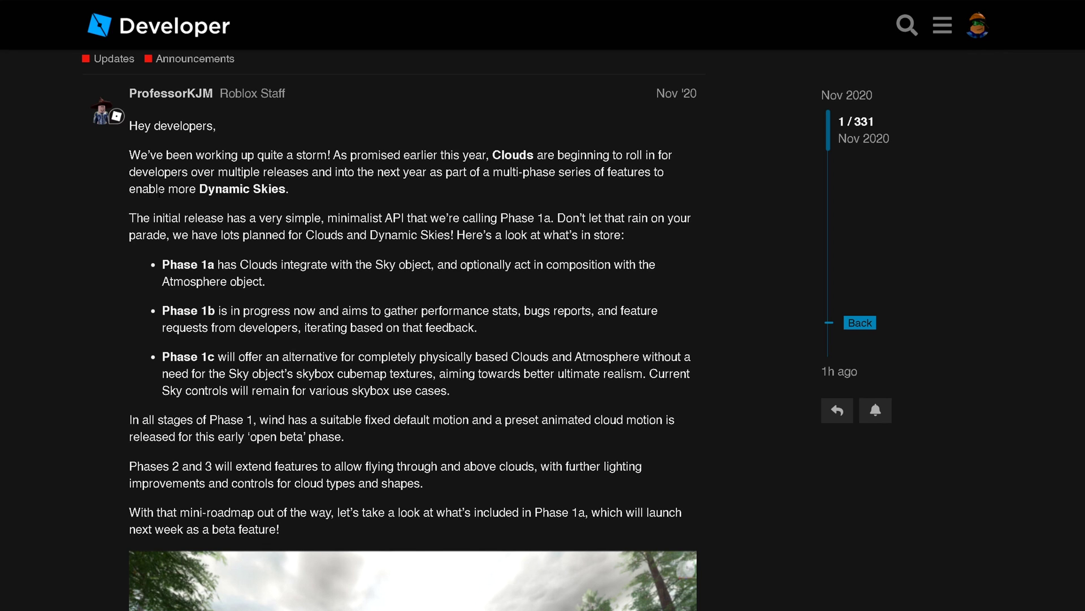
pyautogui.moveTo(136, 218); pyautogui.dragTo(305, 218)
pyautogui.moveTo(163, 265); pyautogui.dragTo(215, 264)
pyautogui.scroll(-3, 205, 301)
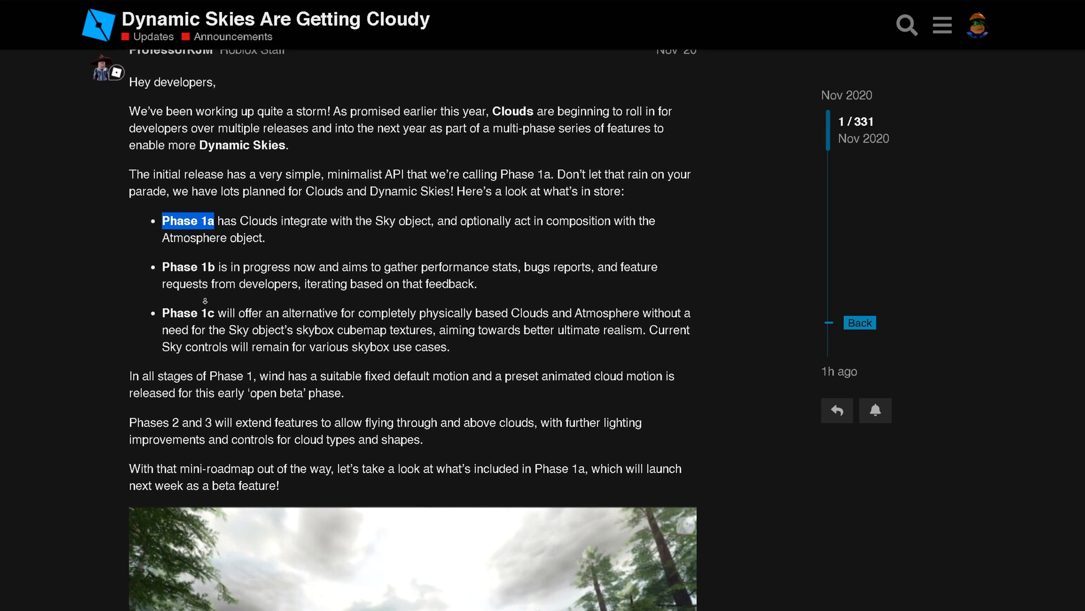
pyautogui.scroll(-5, 206, 301)
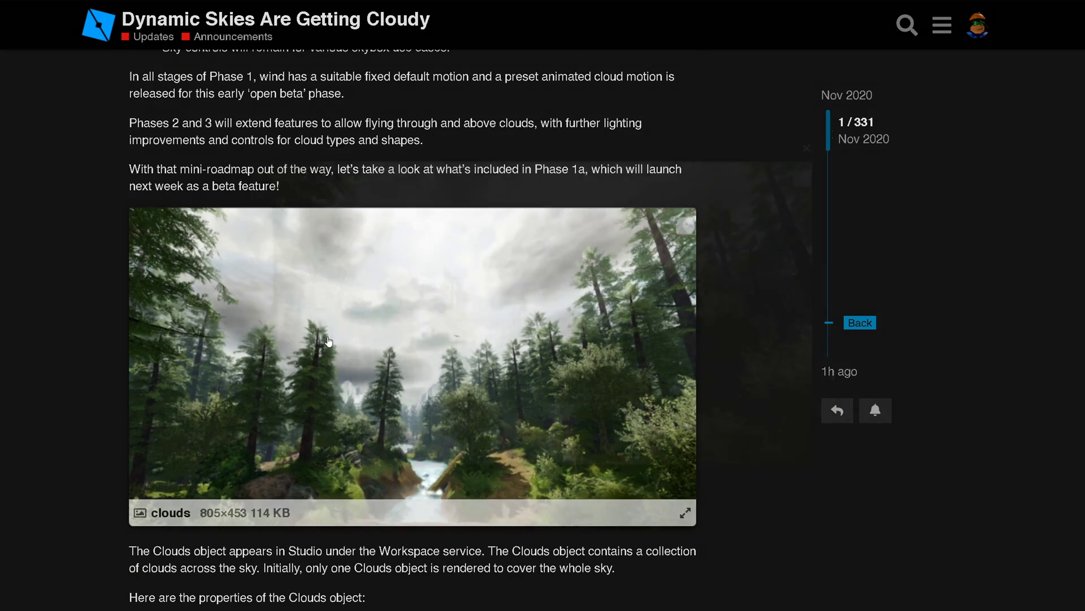
# View the announcement's clouds image enlarged and read the descriptions of the Cover and Density properties
pyautogui.click(450, 318)
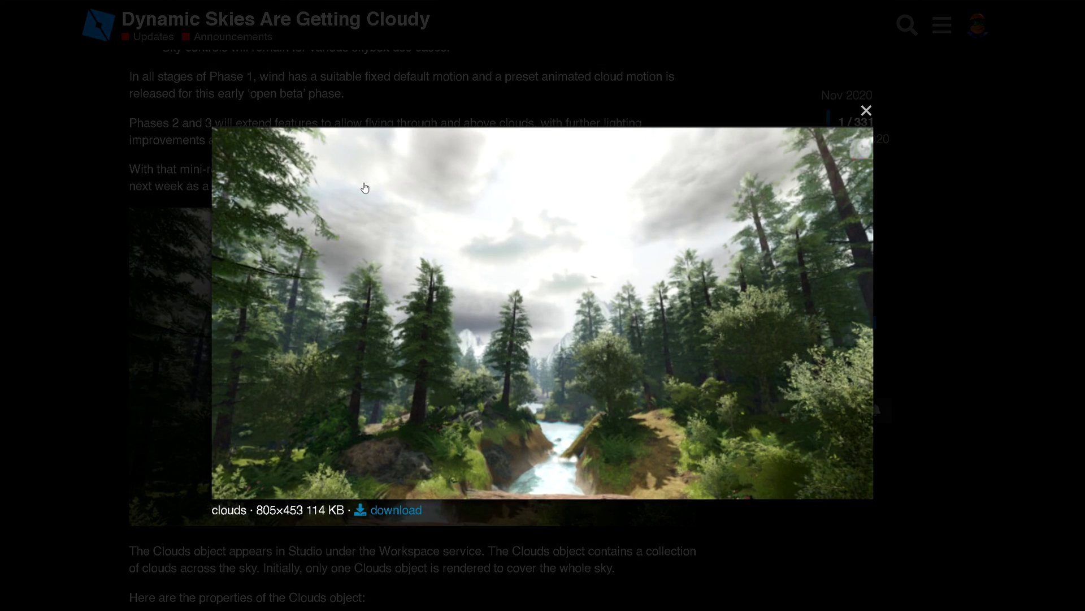
pyautogui.click(989, 283)
pyautogui.scroll(-7, 649, 307)
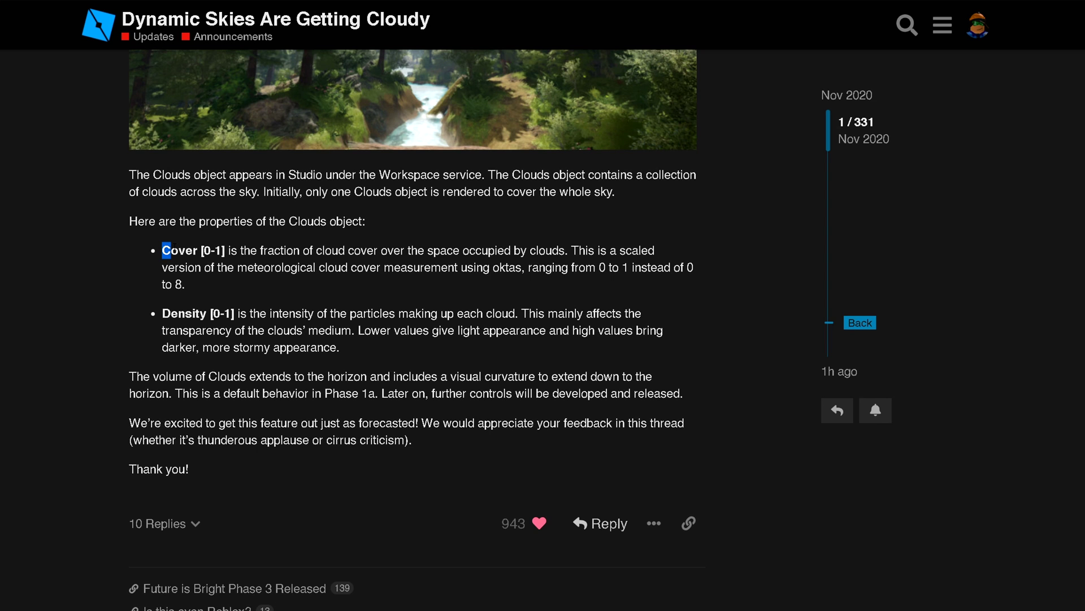
pyautogui.moveTo(169, 250); pyautogui.dragTo(208, 292)
pyautogui.moveTo(171, 249); pyautogui.dragTo(227, 268)
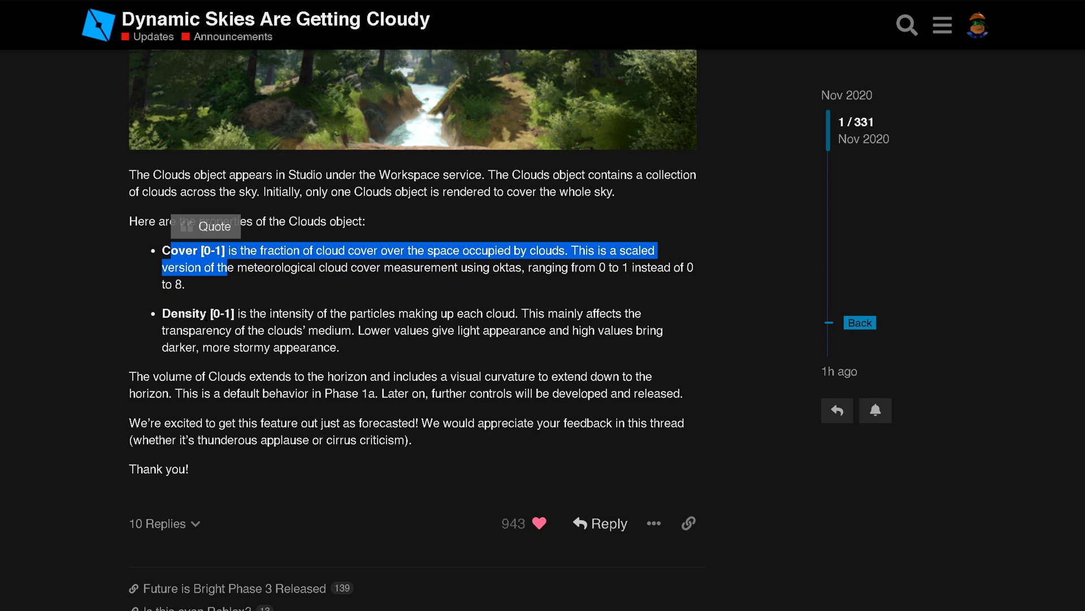
pyautogui.doubleClick(175, 313)
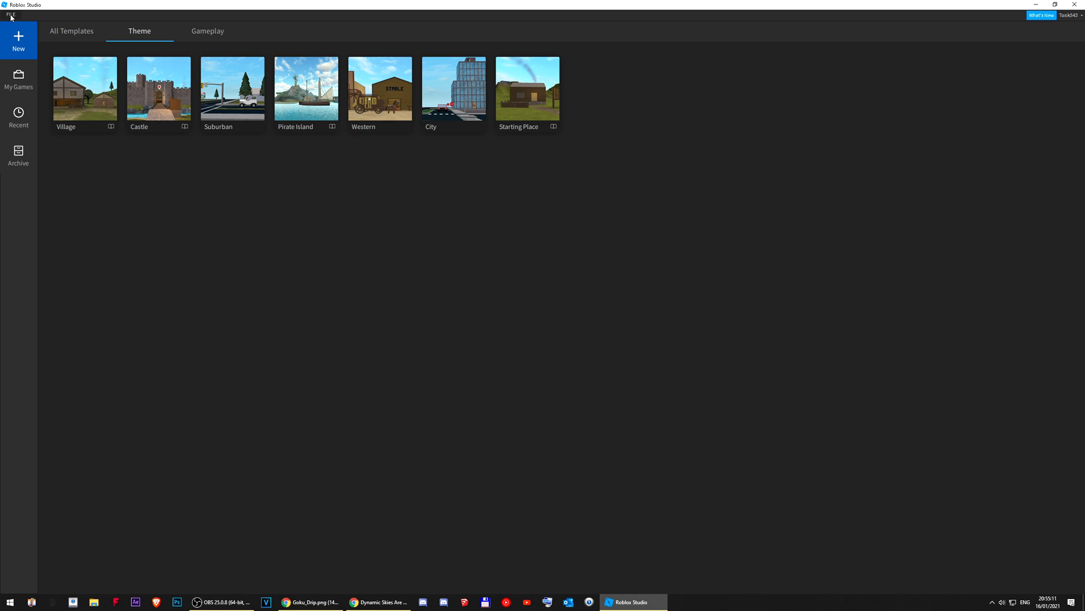
# In Roblox Studio, review the beta features and save them with Dynamic Skies: Clouds Initial Phase 1 enabled
pyautogui.click(11, 15)
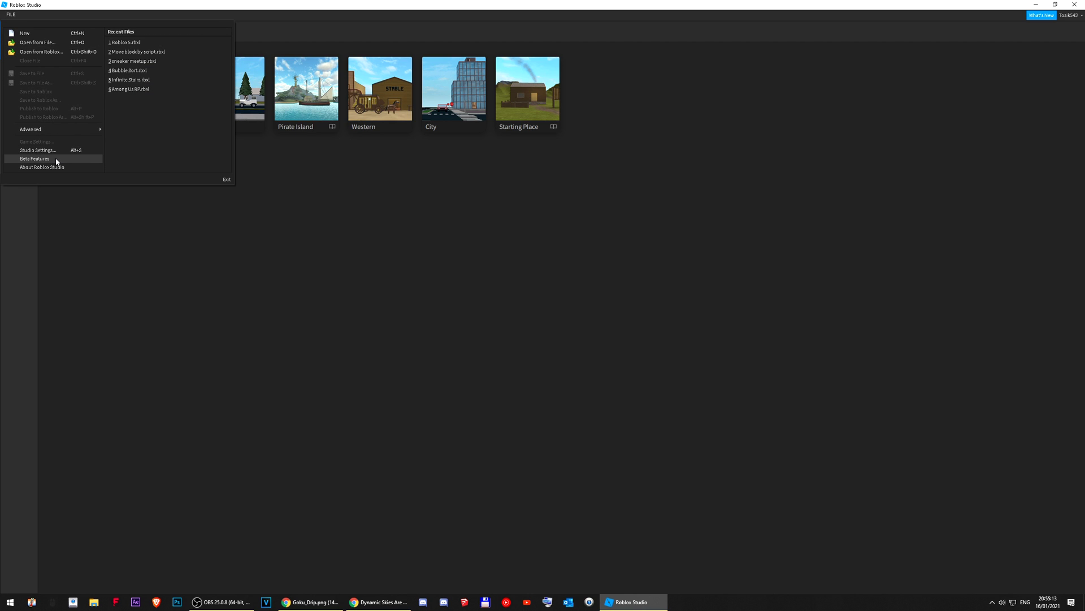
pyautogui.click(56, 161)
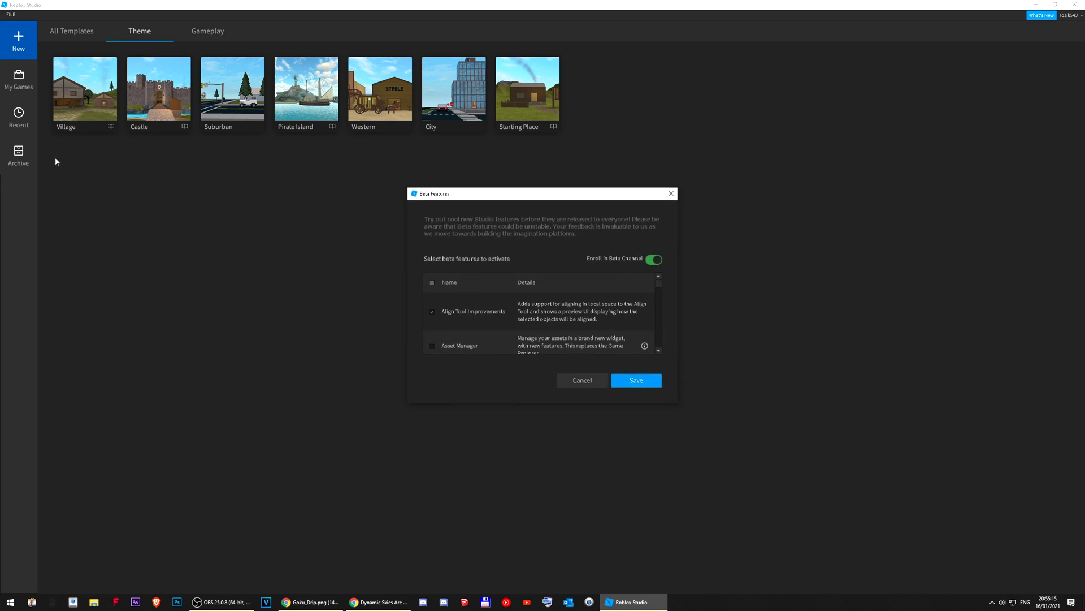
pyautogui.moveTo(496, 405); pyautogui.dragTo(496, 563)
pyautogui.moveTo(528, 187); pyautogui.dragTo(528, 19)
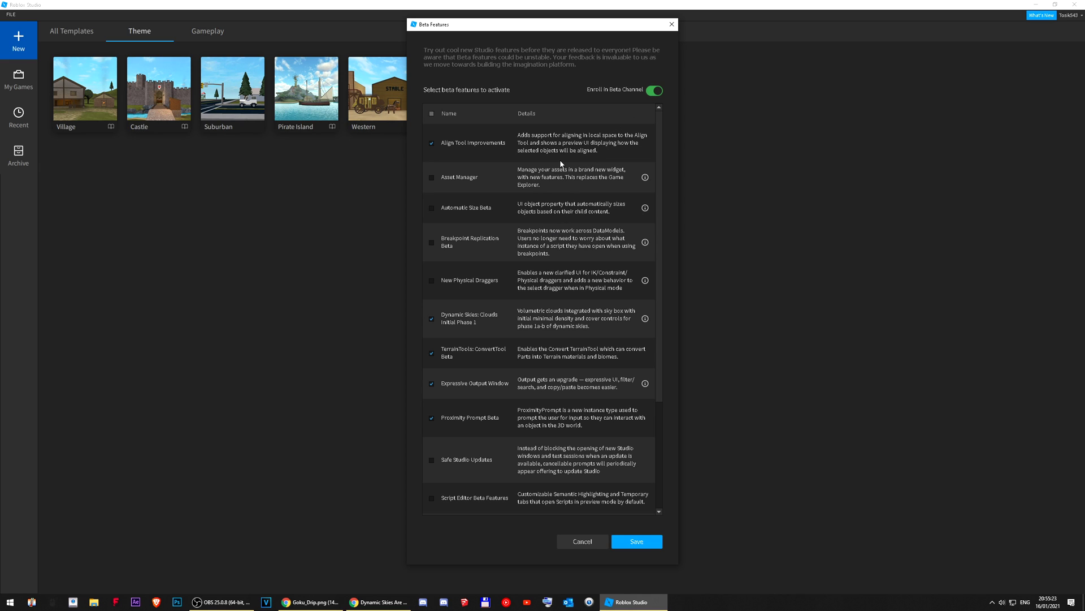
pyautogui.scroll(-3, 562, 164)
pyautogui.scroll(3, 469, 175)
pyautogui.moveTo(459, 315); pyautogui.dragTo(492, 315)
pyautogui.click(541, 317)
pyautogui.click(645, 542)
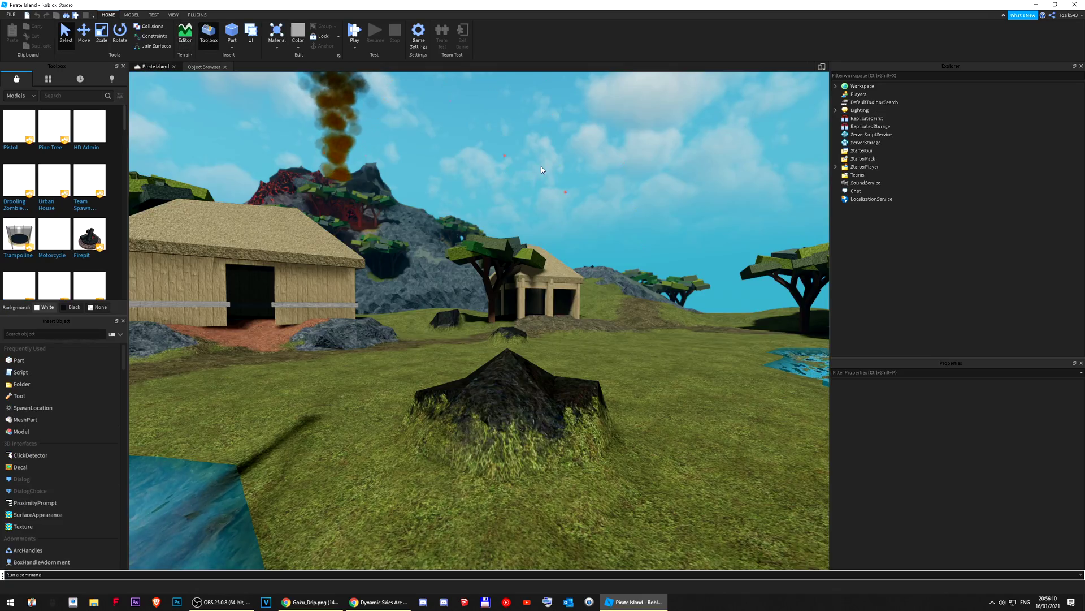
# Expand the Workspace in the Pirate Island place and set the Camera's FieldOfView to 90
pyautogui.moveTo(541, 167); pyautogui.dragTo(541, 166, button='right')
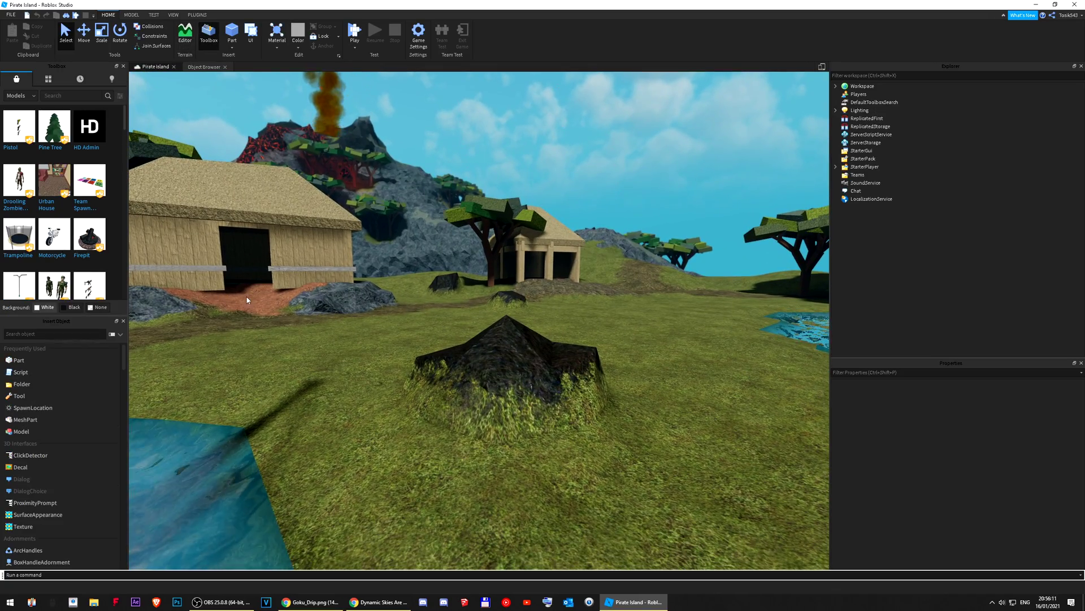
pyautogui.moveTo(634, 162); pyautogui.dragTo(634, 162, button='right')
pyautogui.press('s')
pyautogui.press('w')
pyautogui.click(862, 86)
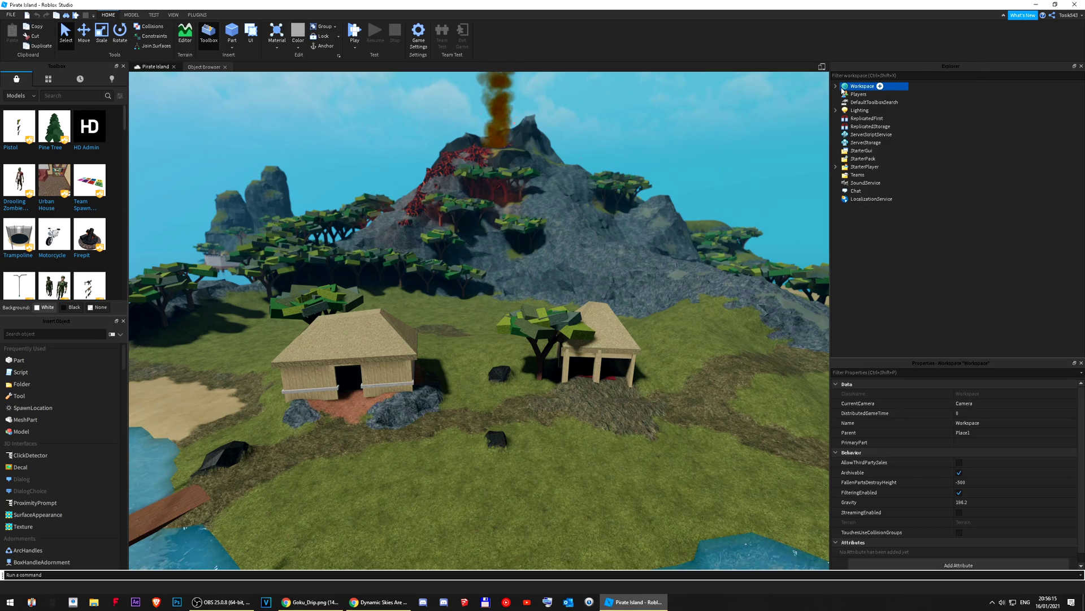
pyautogui.moveTo(830, 98); pyautogui.dragTo(866, 98)
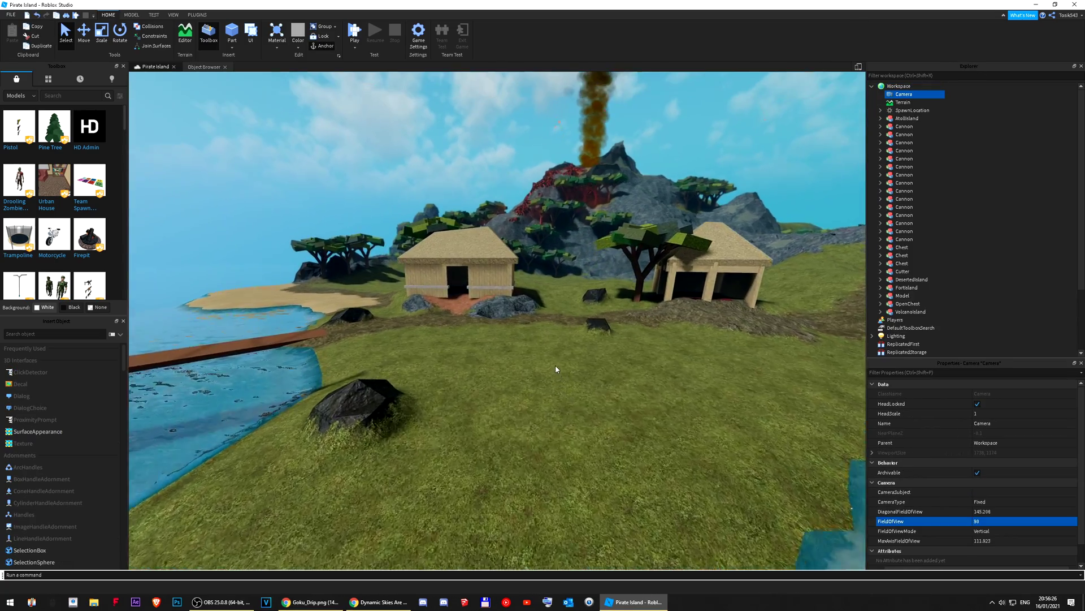
pyautogui.scroll(5, 555, 364)
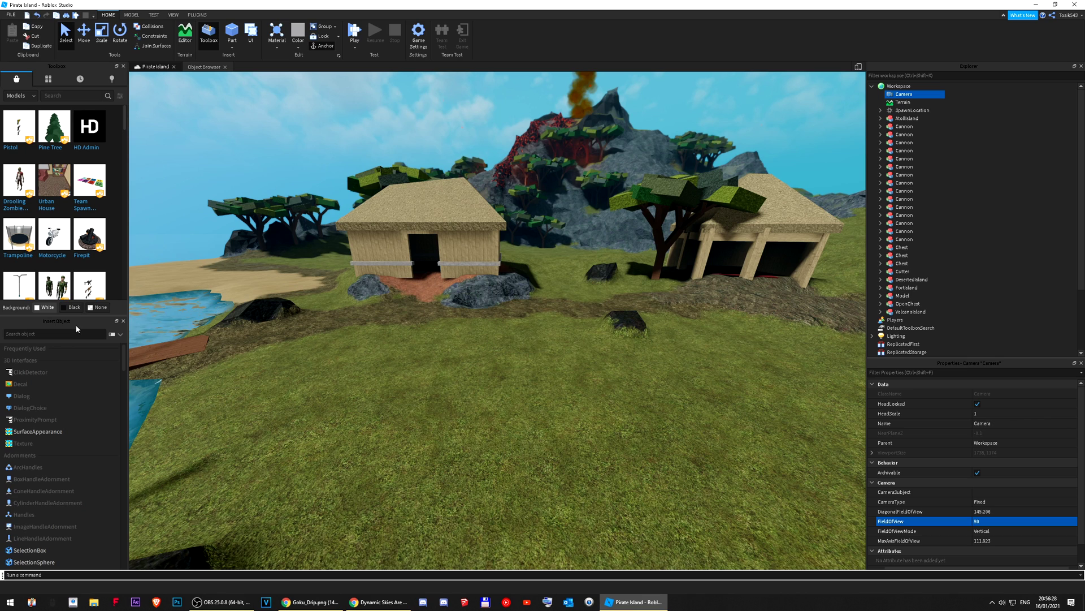
# Search the Insert Object list for Clouds
pyautogui.click(68, 334)
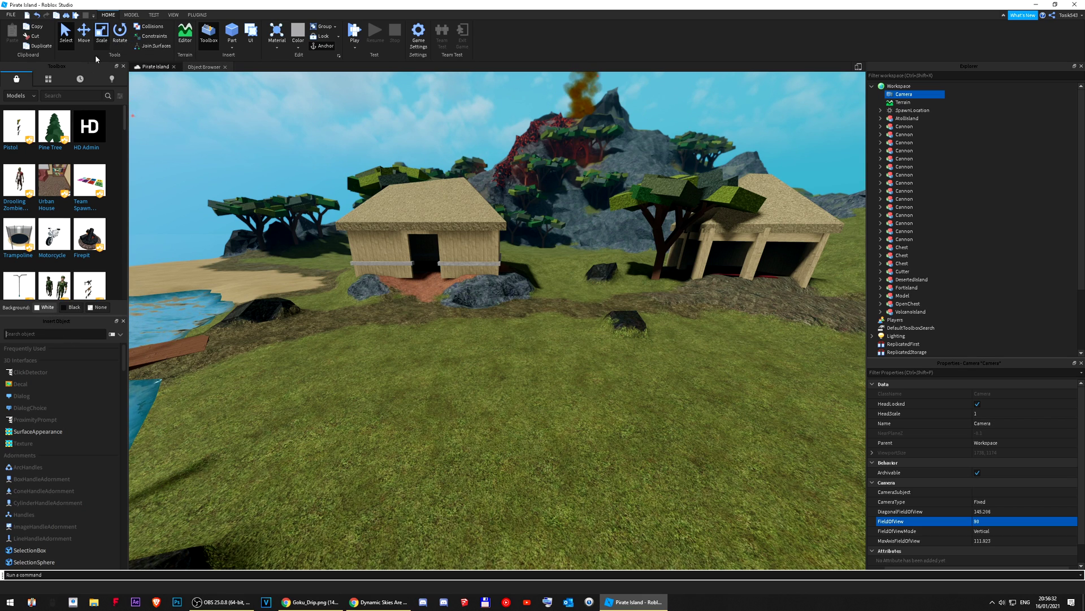
pyautogui.click(131, 15)
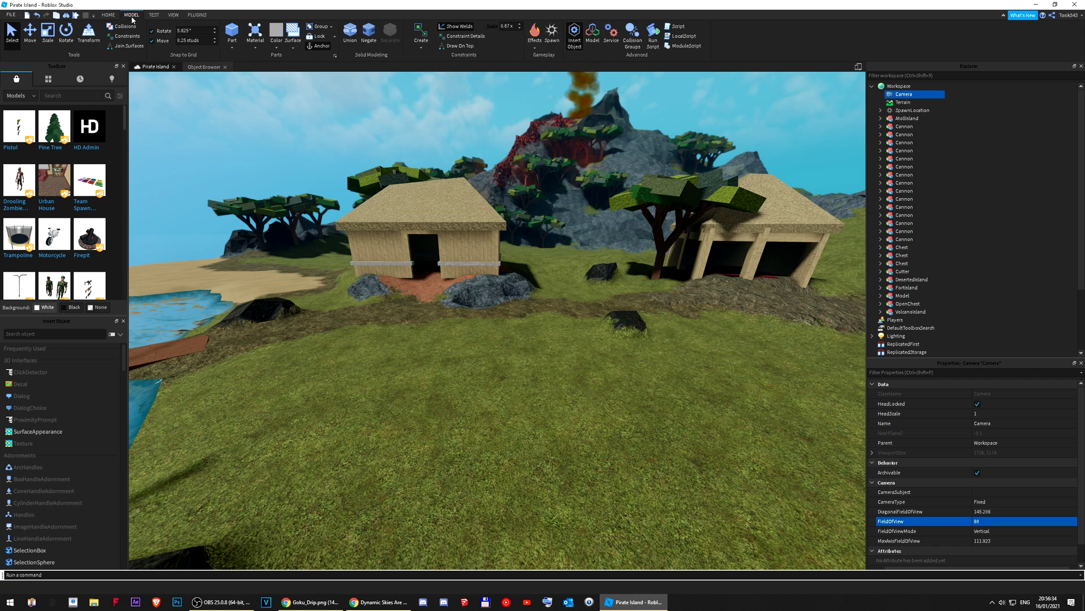
pyautogui.click(574, 46)
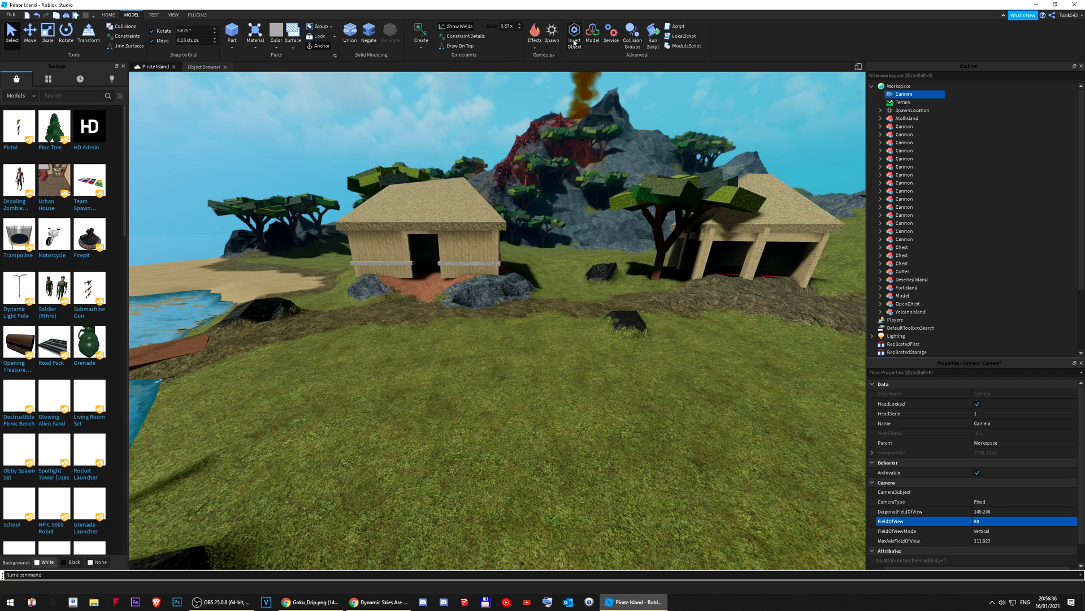
pyautogui.click(574, 46)
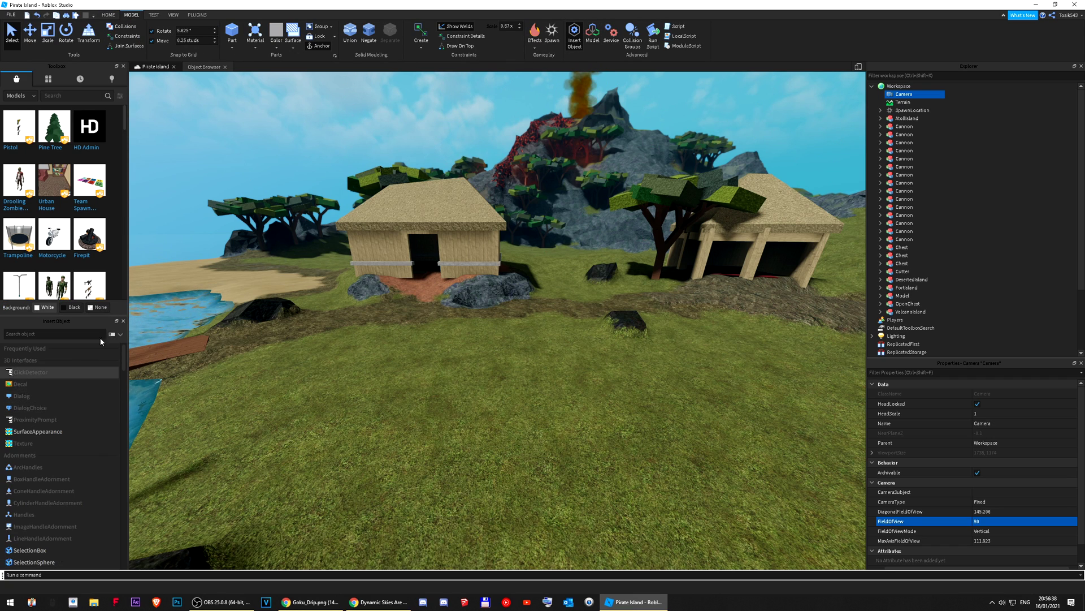
pyautogui.click(48, 334)
pyautogui.write('Clouds')
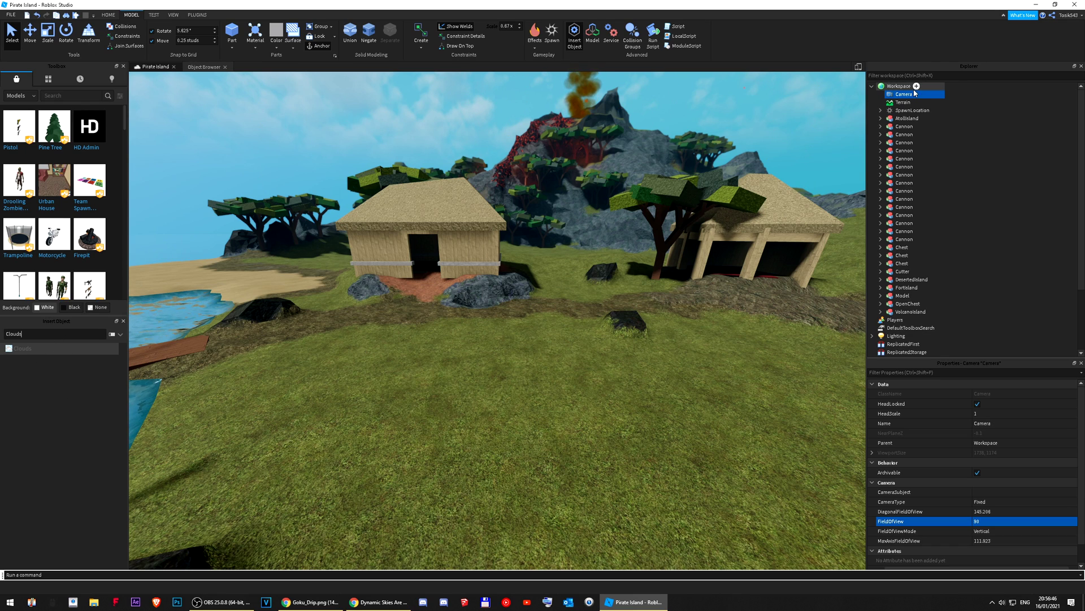
# Try to add a Clouds object directly under Workspace by searching its insertable objects
pyautogui.click(916, 87)
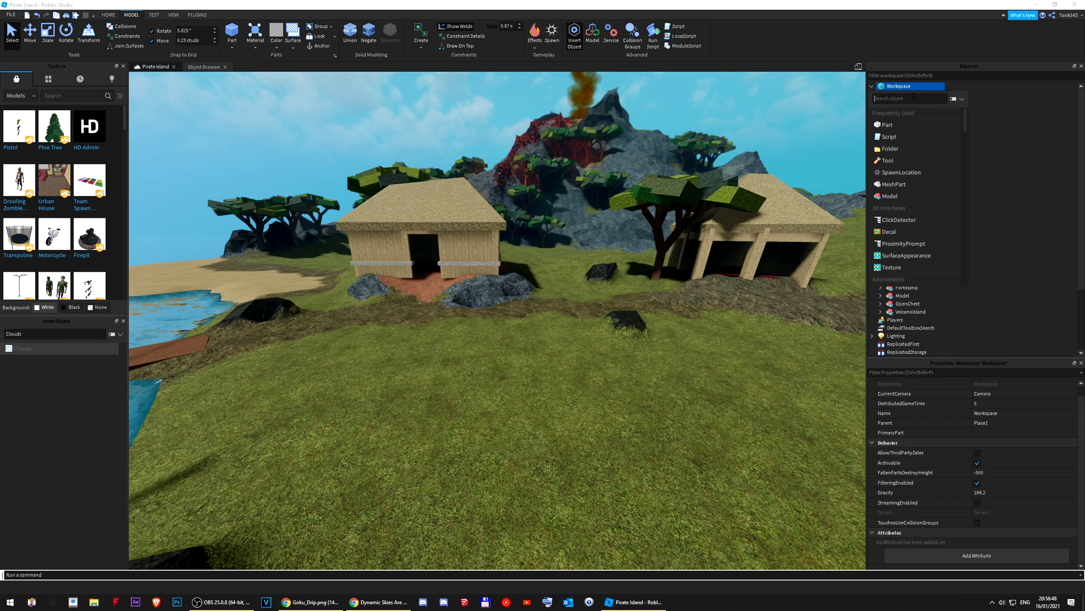
pyautogui.write('Clouds')
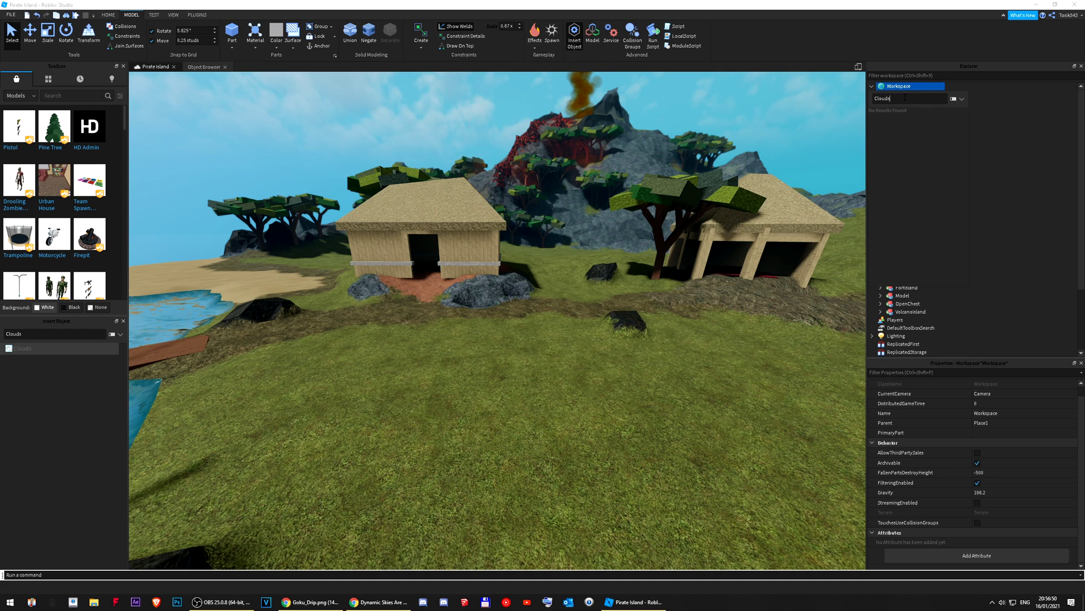
pyautogui.moveTo(905, 98); pyautogui.dragTo(846, 107)
pyautogui.hotkey('ctrl', 'c')
pyautogui.press('BackSpace')
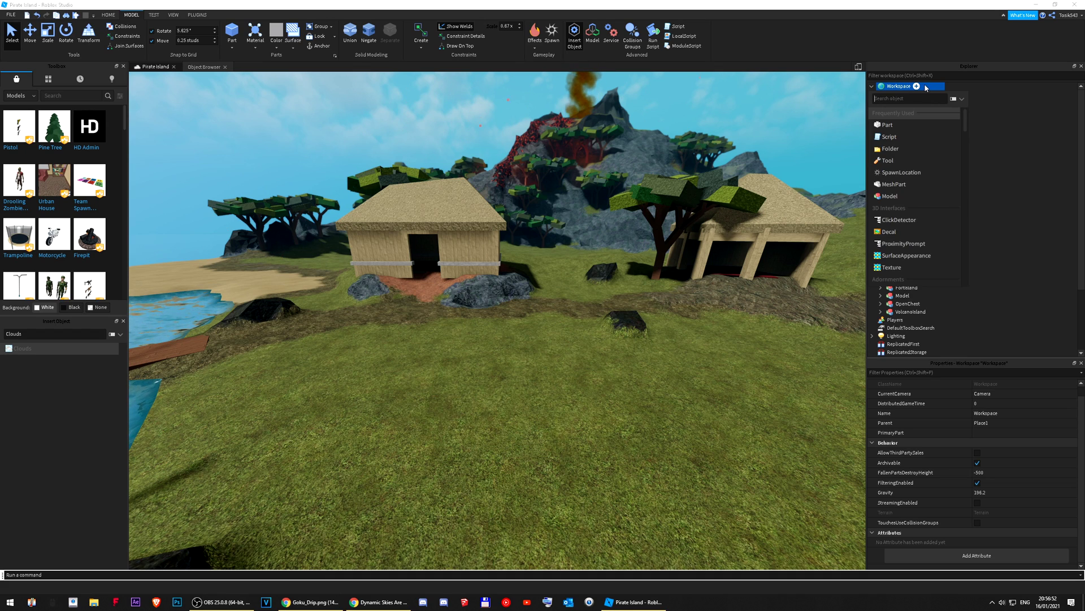
pyautogui.click(990, 100)
# Expand the Lighting service and try to find Clouds among the objects that can be added to it
pyautogui.scroll(-4, 984, 126)
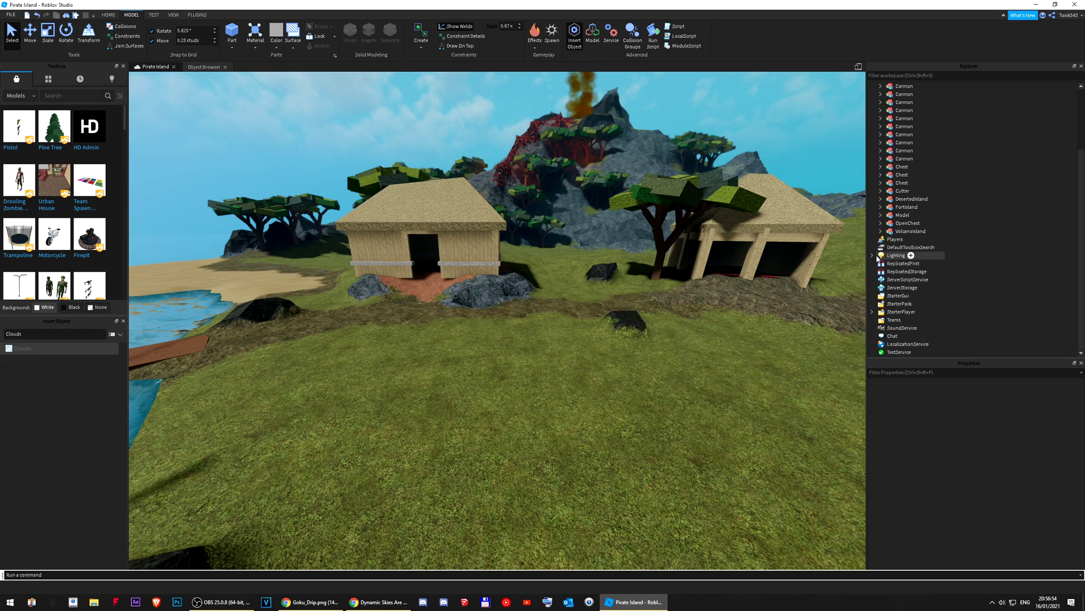
pyautogui.click(871, 256)
pyautogui.click(884, 256)
pyautogui.click(910, 256)
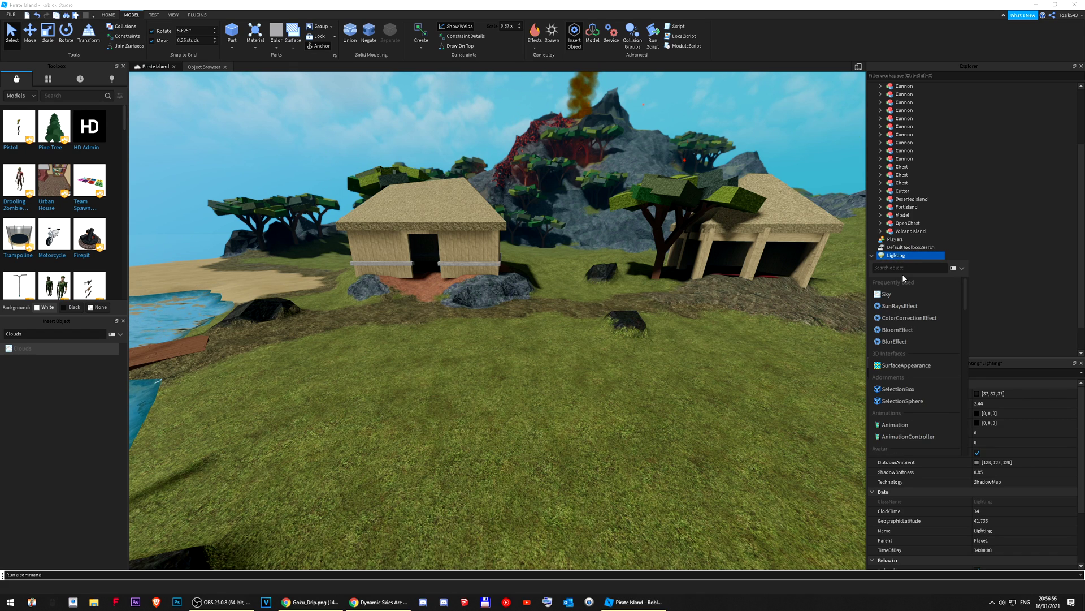
pyautogui.hotkey('ctrl', 'v')
pyautogui.click(990, 236)
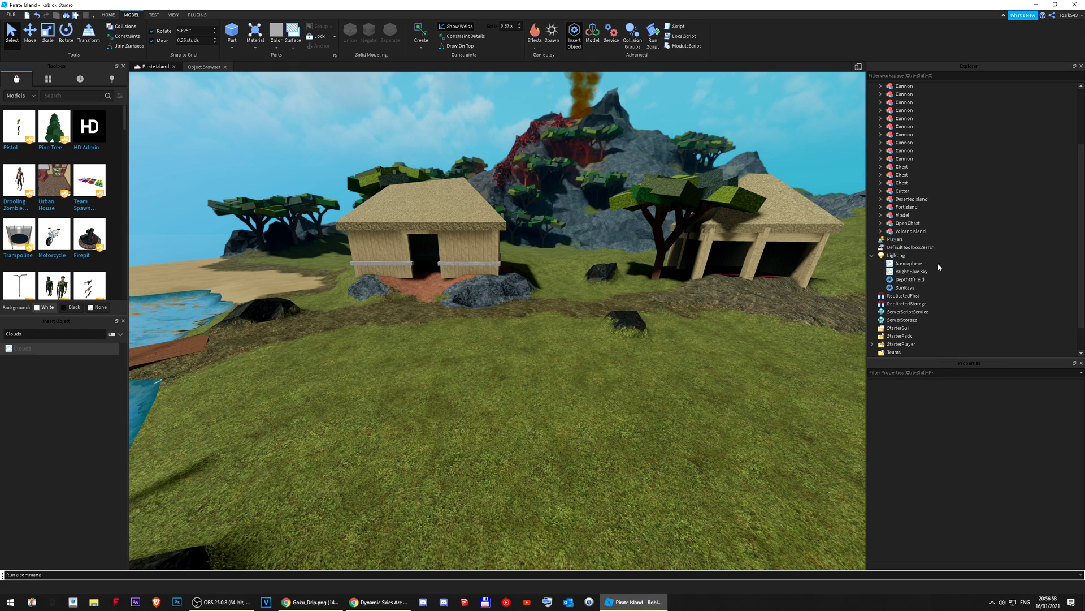
# Select the Lighting service and insert a Clouds object into it
pyautogui.click(892, 256)
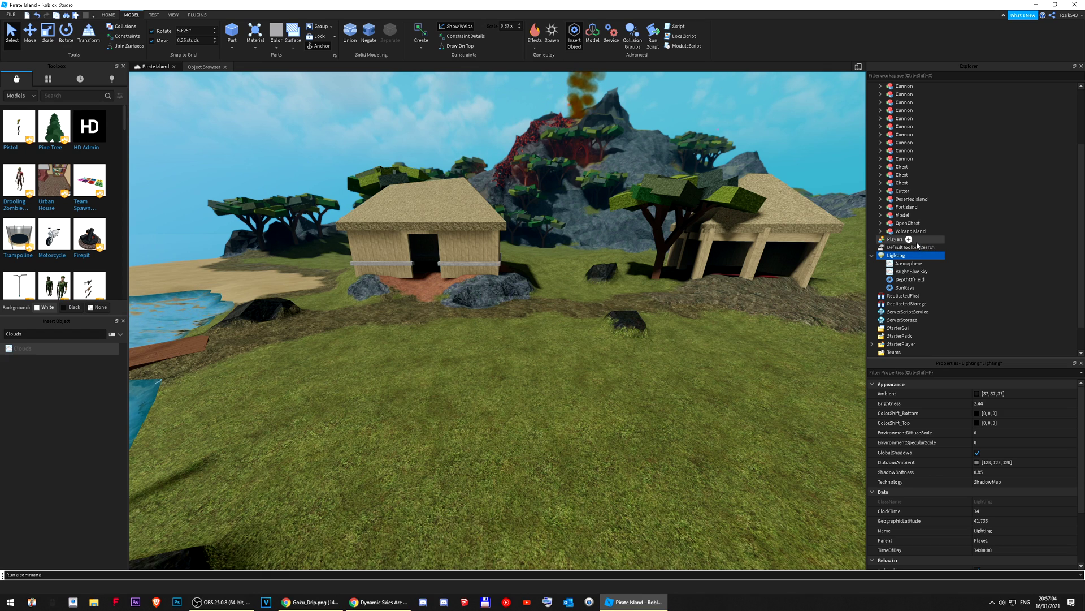
pyautogui.moveTo(919, 248)
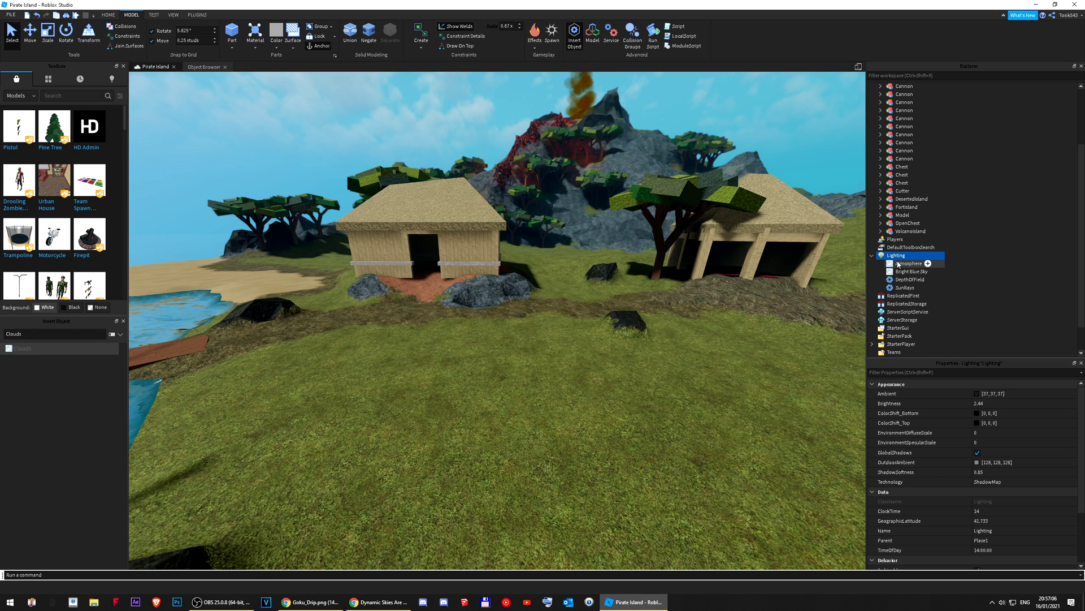
pyautogui.scroll(5, 903, 136)
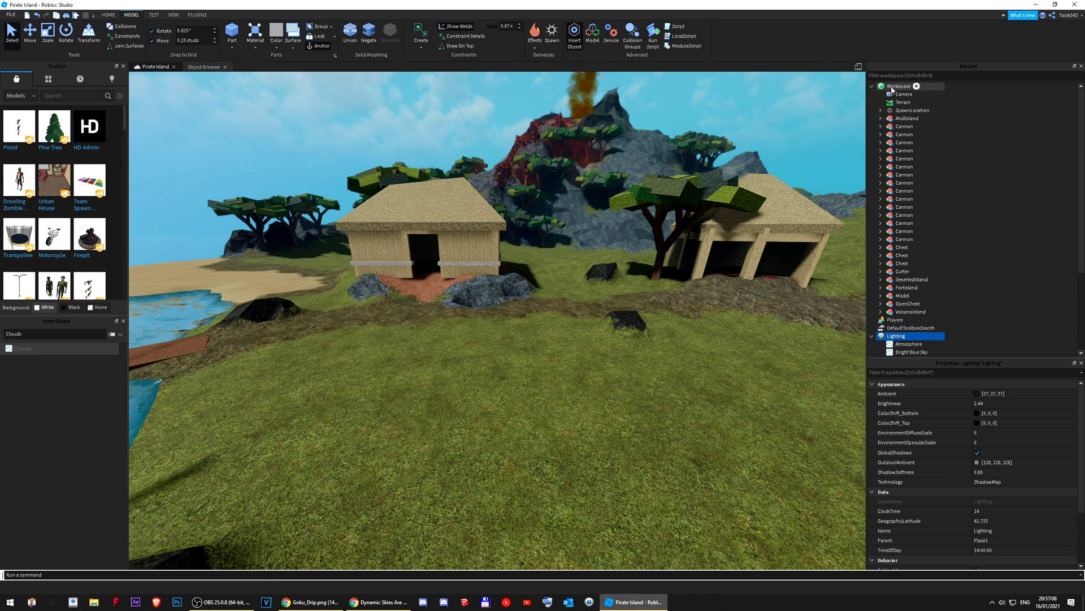
pyautogui.scroll(-3, 775, 264)
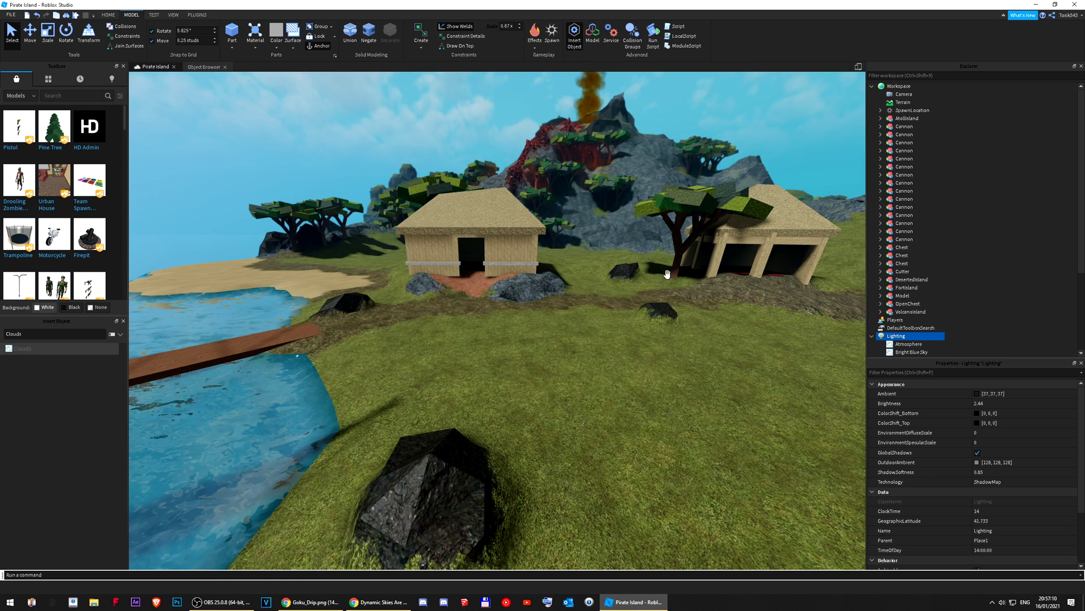
pyautogui.click(48, 349)
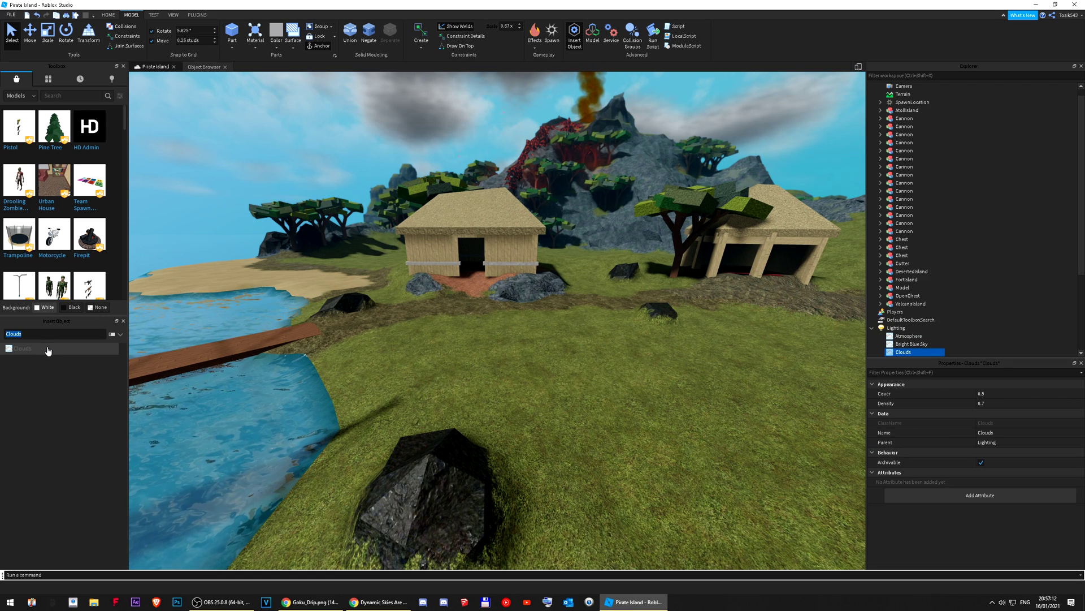
# Set the Clouds object's Cover to 0.544 and its Density to 0.317, checking the sky between adjustments
pyautogui.moveTo(450, 339); pyautogui.dragTo(450, 339, button='right')
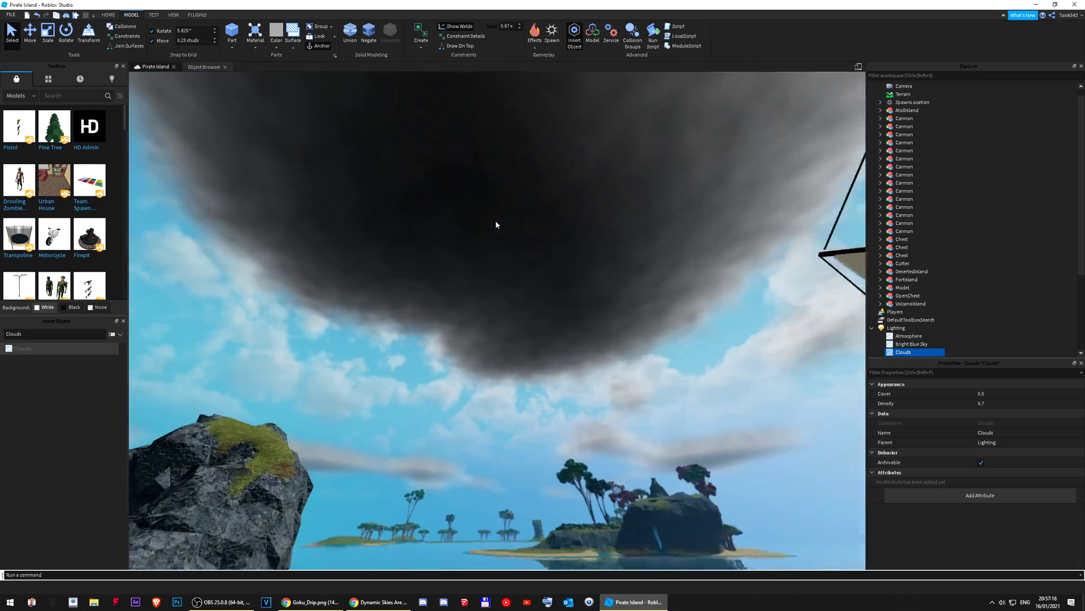
pyautogui.moveTo(496, 221); pyautogui.dragTo(496, 225, button='right')
pyautogui.press('w')
pyautogui.click(1012, 403)
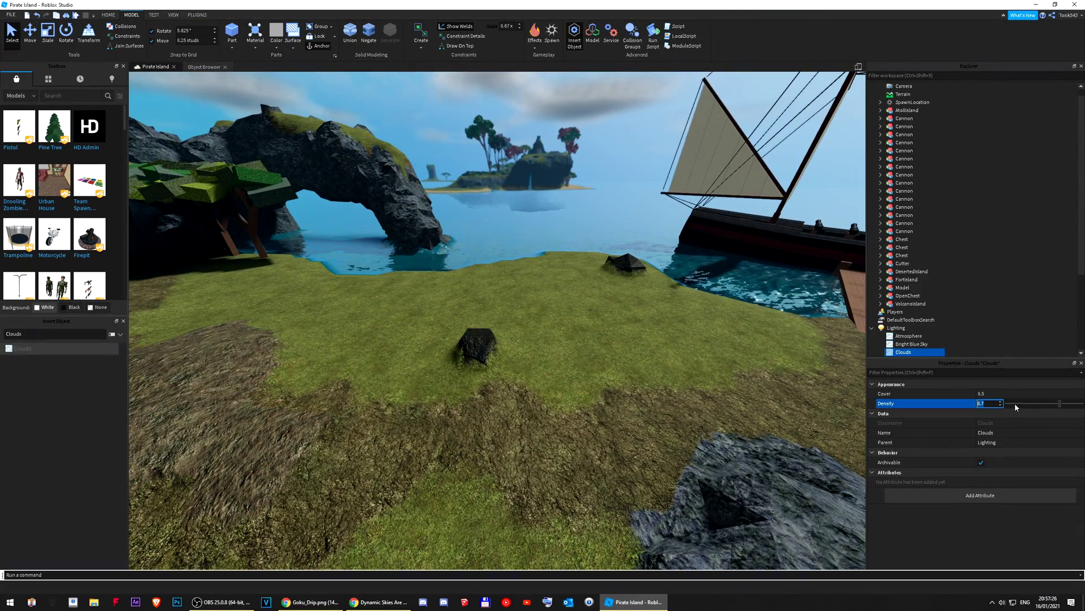
pyautogui.moveTo(602, 361); pyautogui.dragTo(601, 361, button='right')
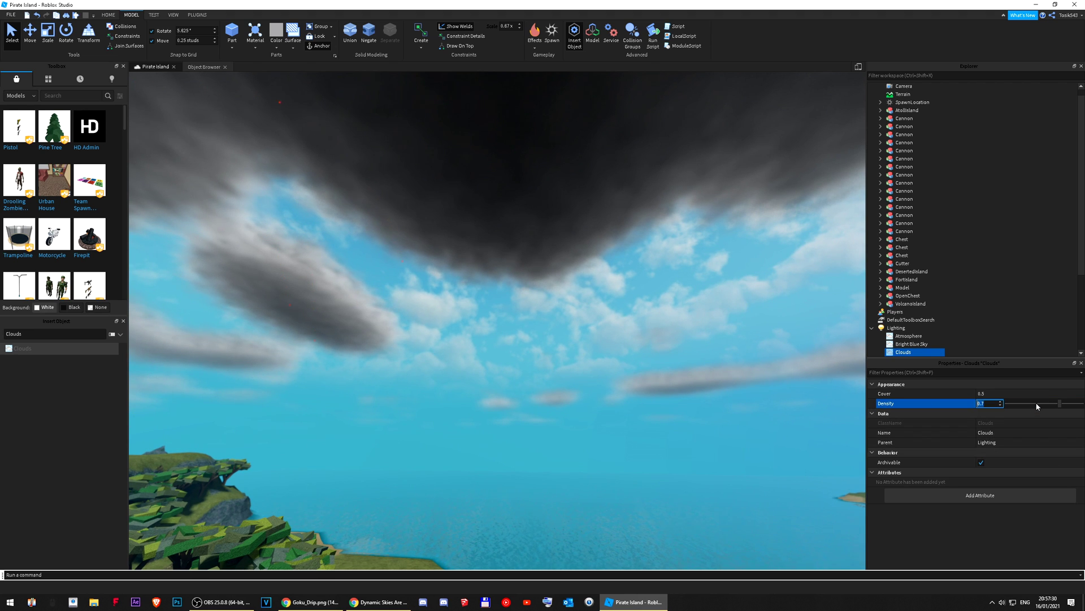
pyautogui.moveTo(1063, 404)
pyautogui.mouseDown()
pyautogui.moveTo(980, 411)
pyautogui.moveTo(1082, 405)
pyautogui.mouseUp()
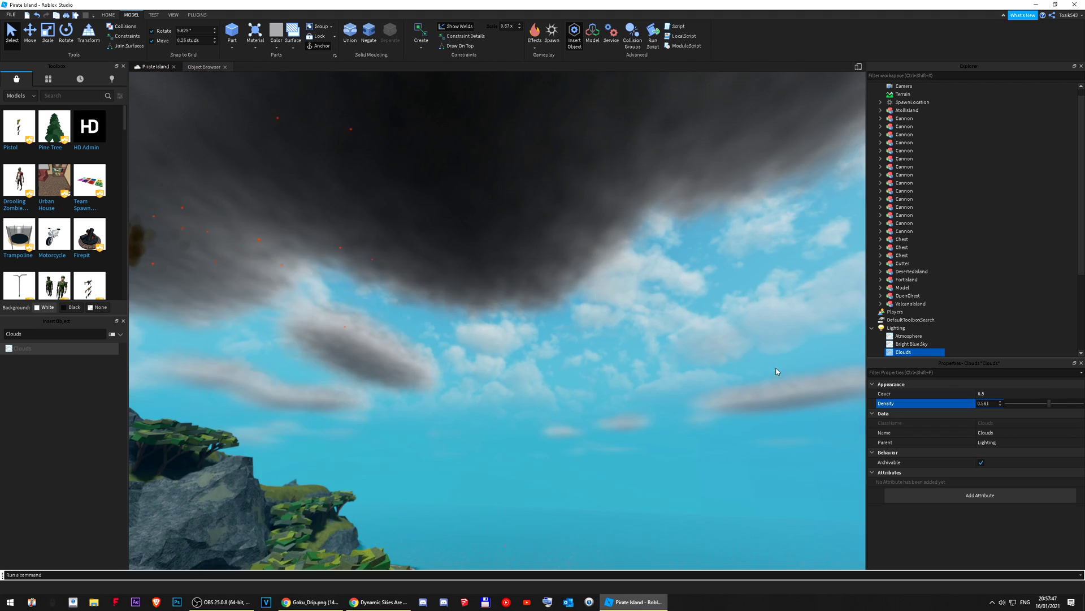
pyautogui.moveTo(641, 386); pyautogui.dragTo(641, 387, button='right')
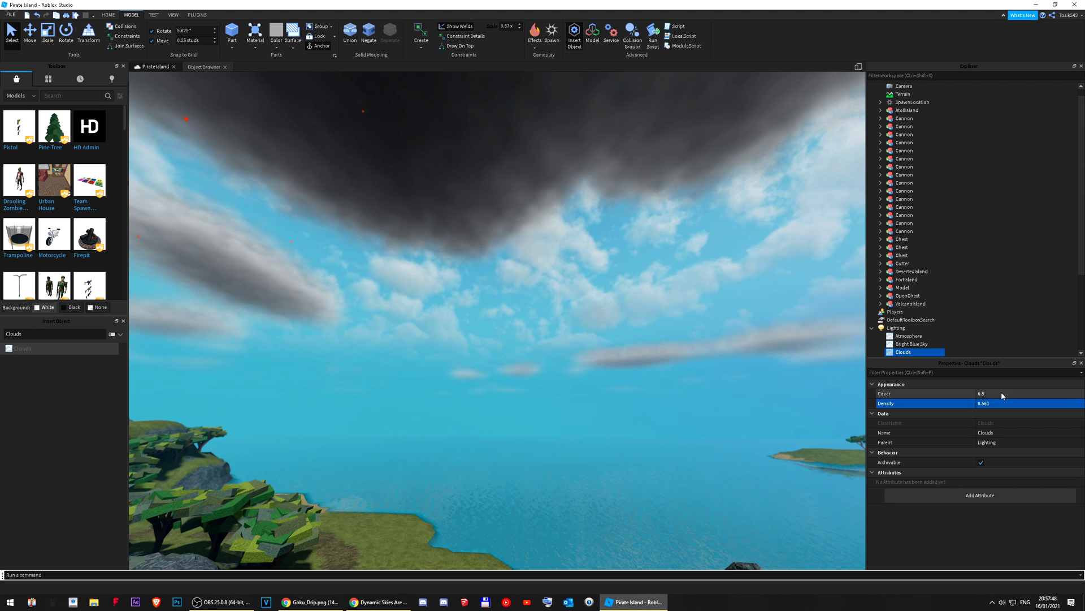
pyautogui.moveTo(1045, 394)
pyautogui.mouseDown()
pyautogui.moveTo(1082, 394)
pyautogui.moveTo(1005, 390)
pyautogui.moveTo(1083, 391)
pyautogui.moveTo(1032, 383)
pyautogui.moveTo(1067, 386)
pyautogui.moveTo(1030, 403)
pyautogui.mouseUp()
pyautogui.click(1049, 403)
pyautogui.moveTo(487, 316)
pyautogui.mouseDown(button='right')
pyautogui.moveTo(509, 283)
pyautogui.moveTo(472, 362)
pyautogui.moveTo(487, 317)
pyautogui.mouseUp(button='right')
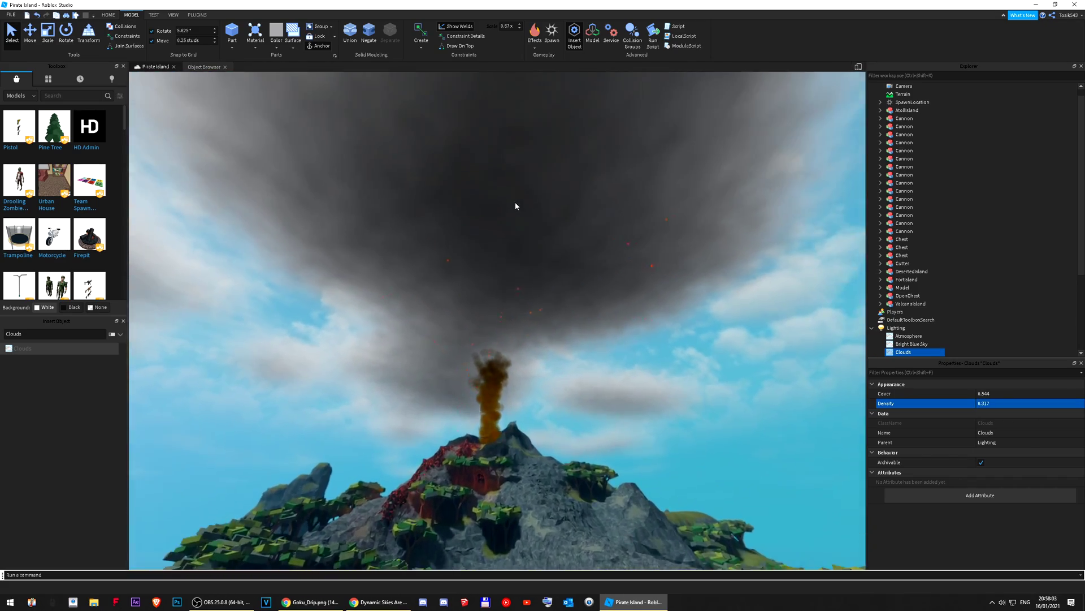
# Examine the clouds from several angles around the volcano, the sun and the open sea, including from high above the islands
pyautogui.moveTo(514, 202); pyautogui.dragTo(388, 183, button='right')
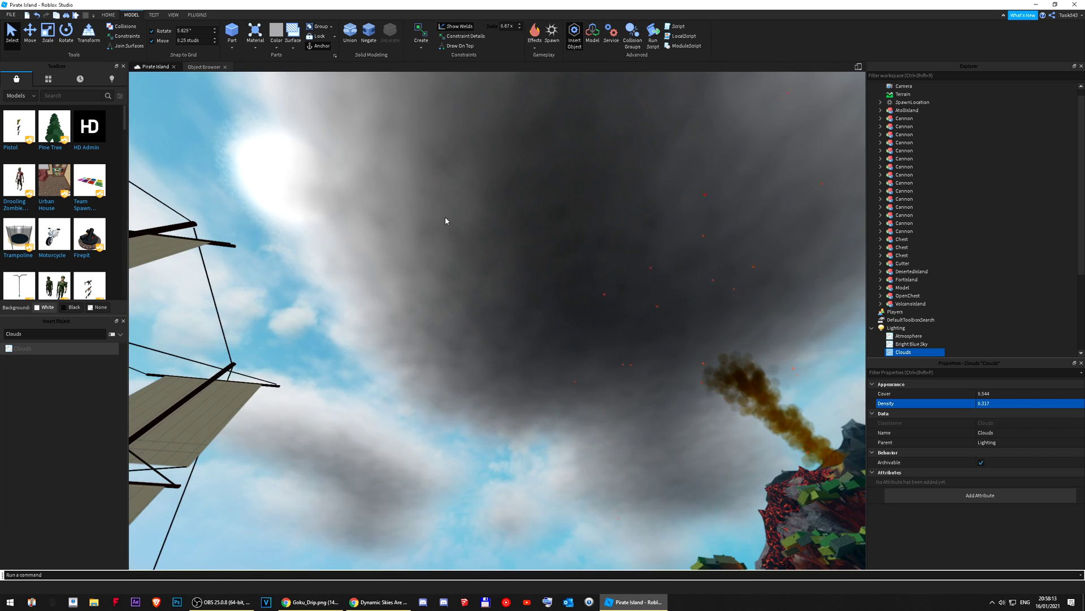
pyautogui.moveTo(445, 217); pyautogui.dragTo(445, 217, button='right')
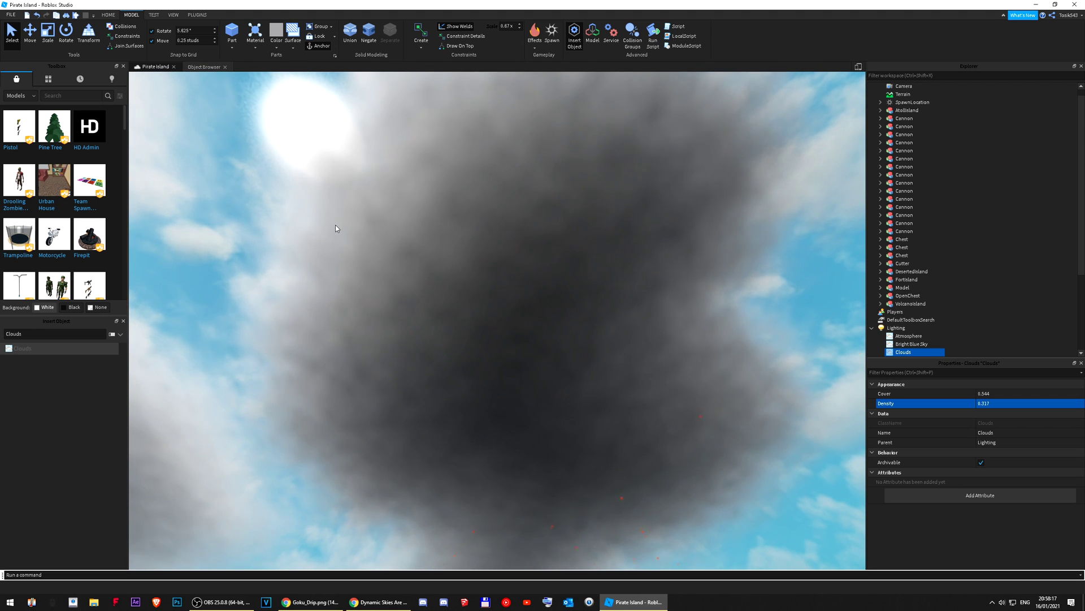
pyautogui.click(533, 342)
pyautogui.moveTo(533, 341); pyautogui.dragTo(388, 341, button='right')
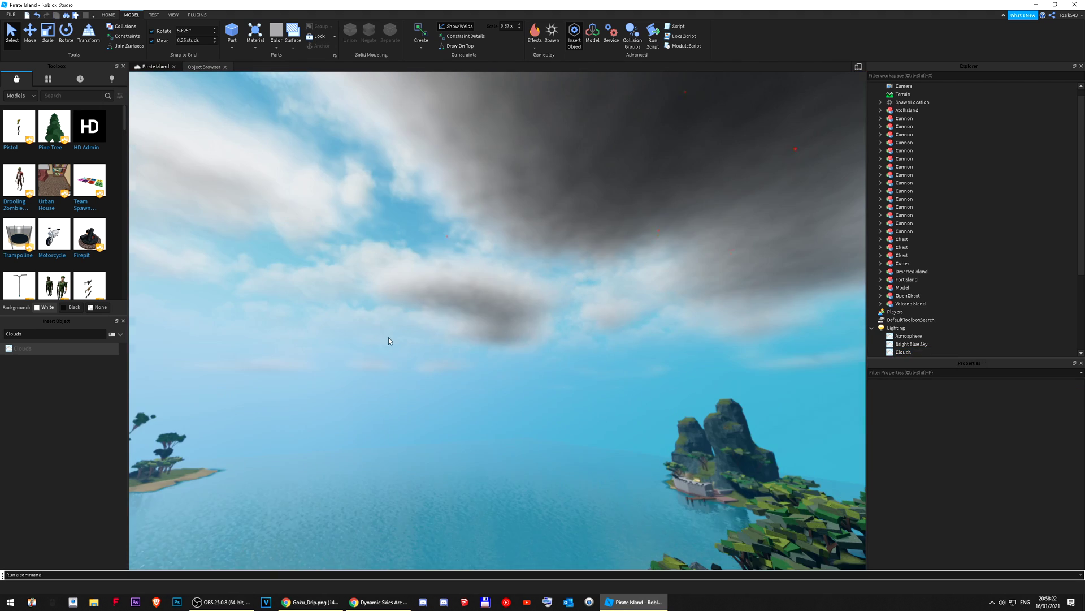
pyautogui.moveTo(594, 232); pyautogui.dragTo(595, 232, button='right')
pyautogui.moveTo(330, 286); pyautogui.dragTo(330, 285, button='right')
pyautogui.moveTo(456, 306); pyautogui.dragTo(457, 306, button='right')
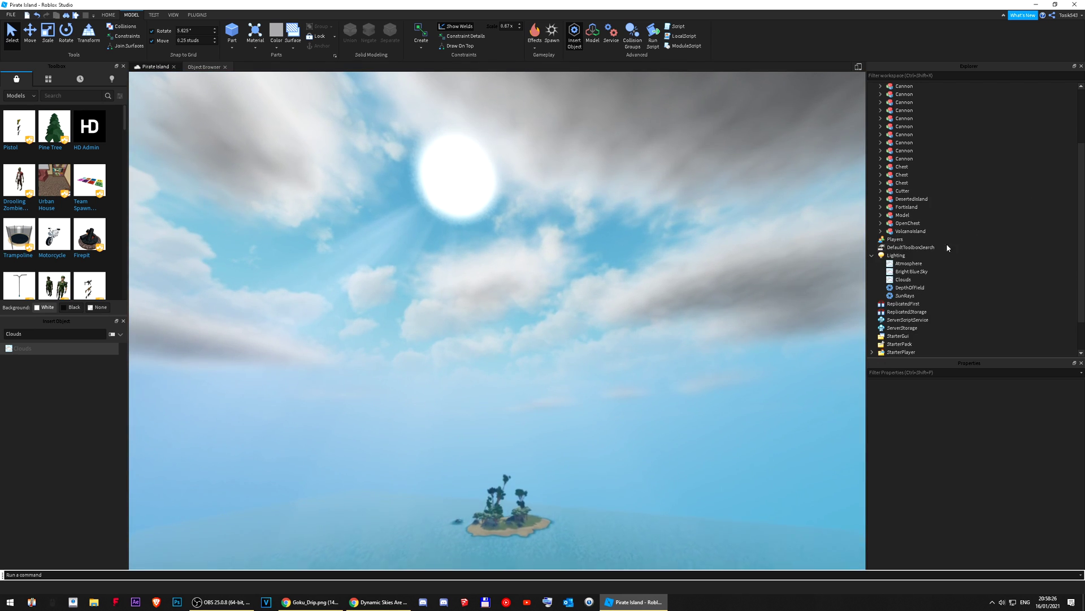
pyautogui.click(904, 295)
pyautogui.moveTo(780, 237); pyautogui.dragTo(776, 279, button='right')
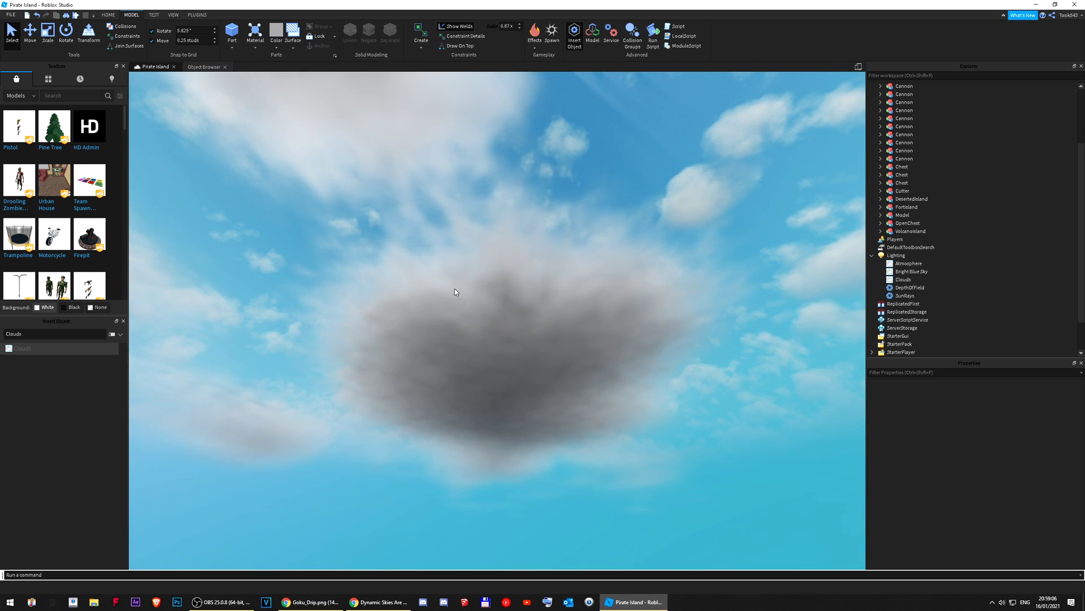
pyautogui.moveTo(389, 230); pyautogui.dragTo(618, 402)
pyautogui.moveTo(613, 390); pyautogui.dragTo(597, 383, button='right')
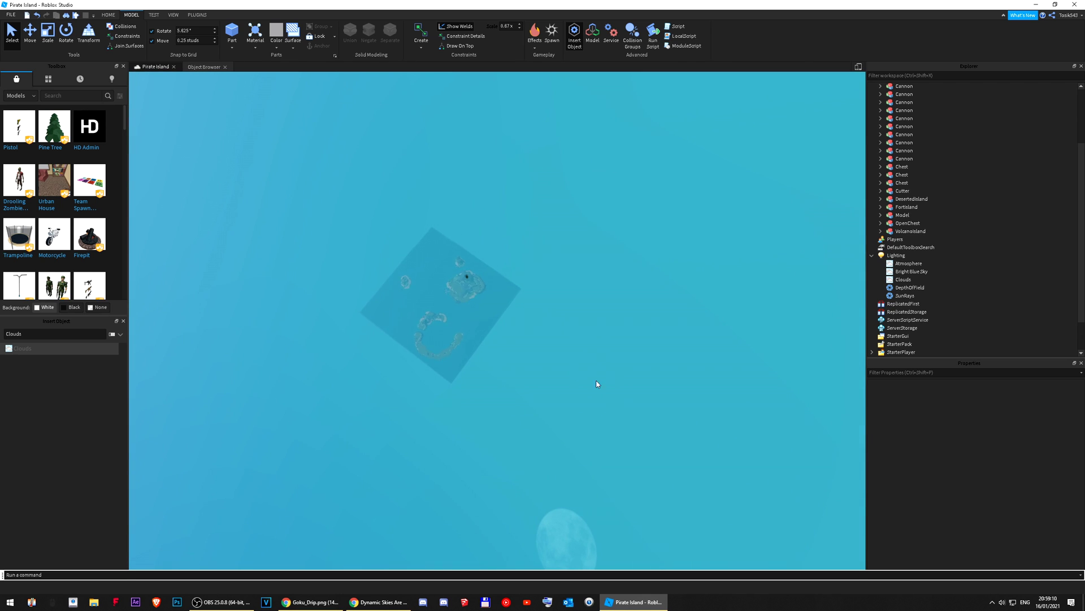
pyautogui.moveTo(555, 346); pyautogui.dragTo(555, 345, button='right')
pyautogui.moveTo(589, 225); pyautogui.dragTo(588, 225, button='right')
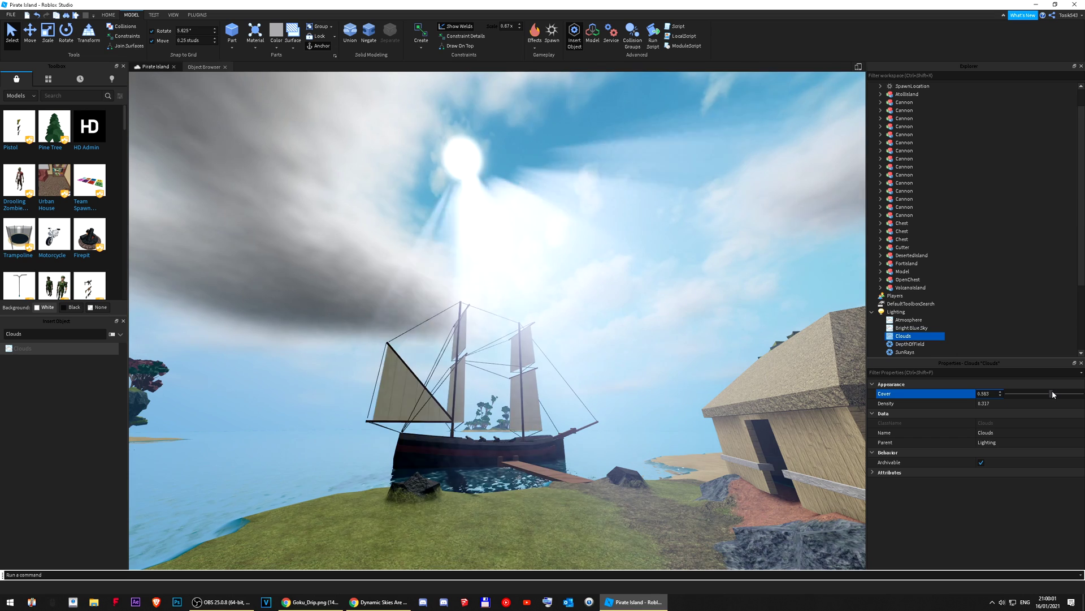
# Try a Cover of 0.683 on the Clouds object, return it to 0.544, and preview the sky with a Density of 0
pyautogui.moveTo(1053, 392); pyautogui.dragTo(1061, 401)
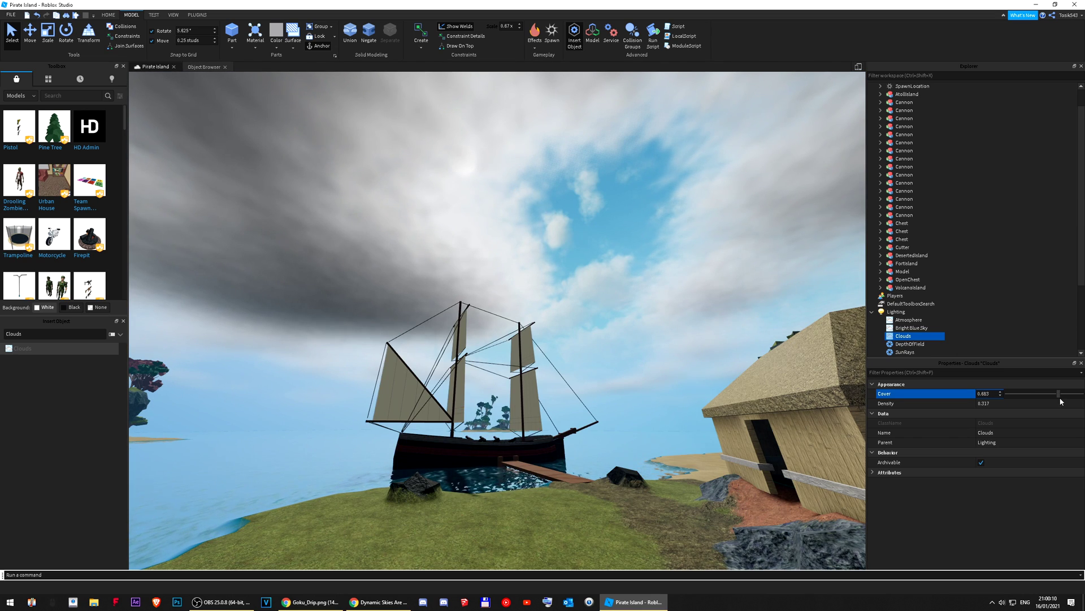
pyautogui.moveTo(1061, 401)
pyautogui.mouseDown()
pyautogui.moveTo(1030, 395)
pyautogui.moveTo(1053, 391)
pyautogui.mouseUp()
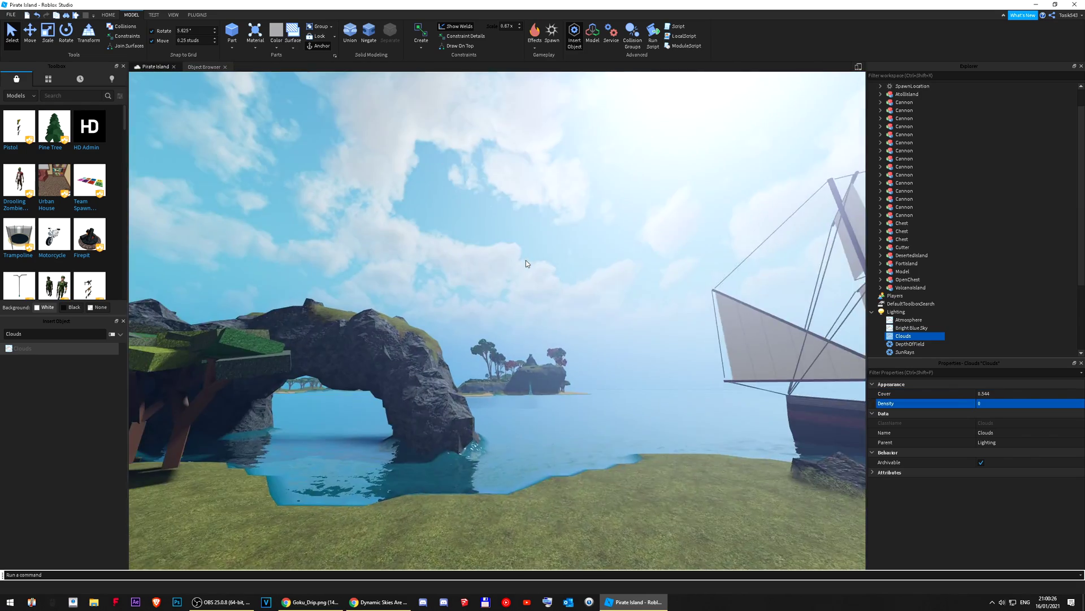
pyautogui.moveTo(526, 260); pyautogui.dragTo(610, 281, button='right')
pyautogui.press('w')
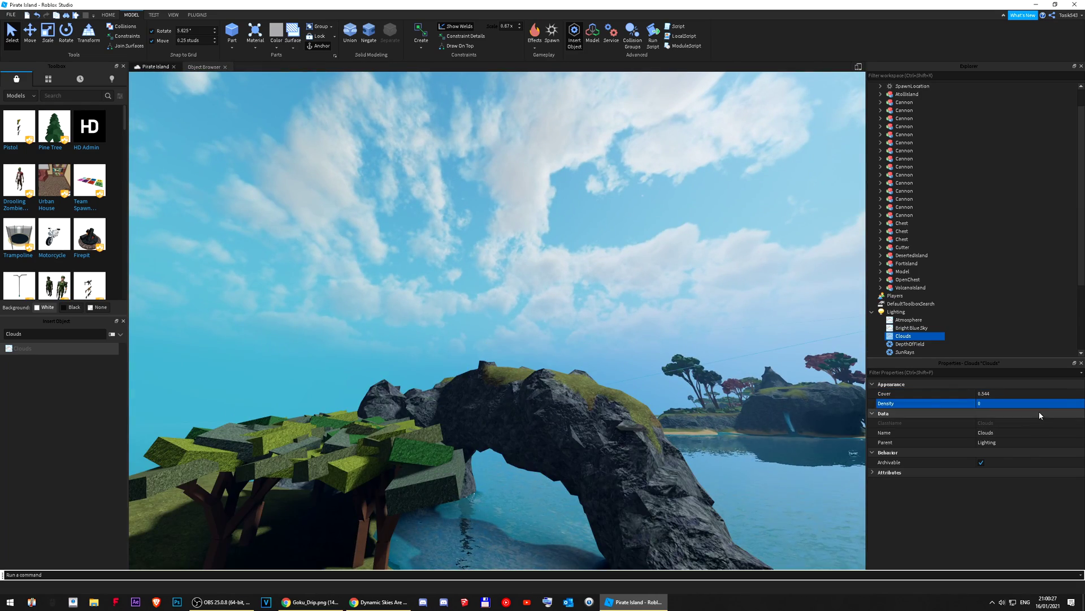
# Set the Clouds object's Density to 0.322 and inspect the sky from around the island
pyautogui.moveTo(1008, 403); pyautogui.dragTo(1032, 401)
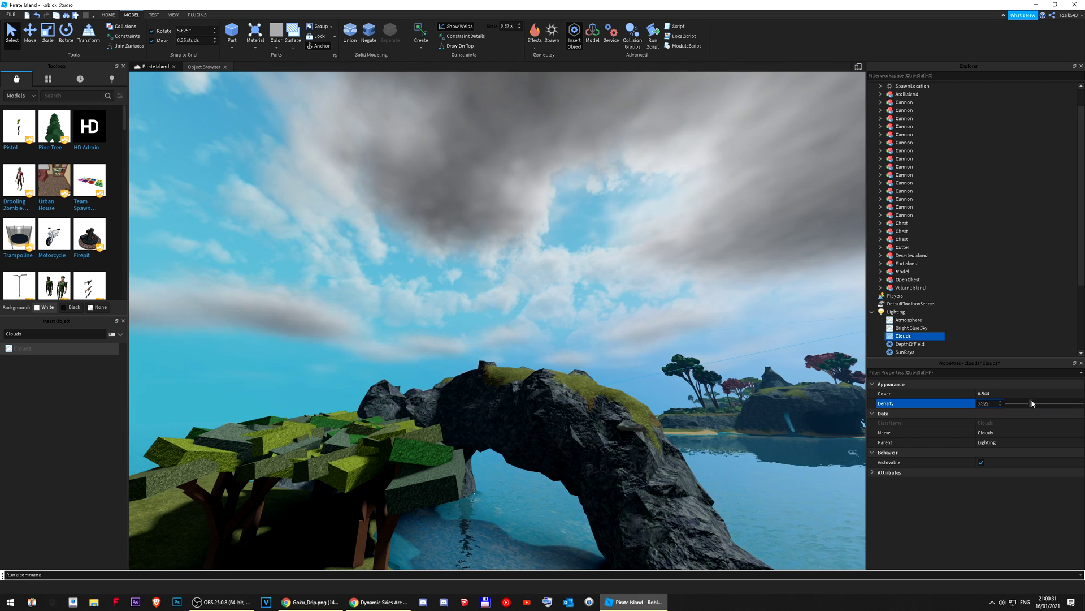
pyautogui.click(1026, 326)
pyautogui.press('w')
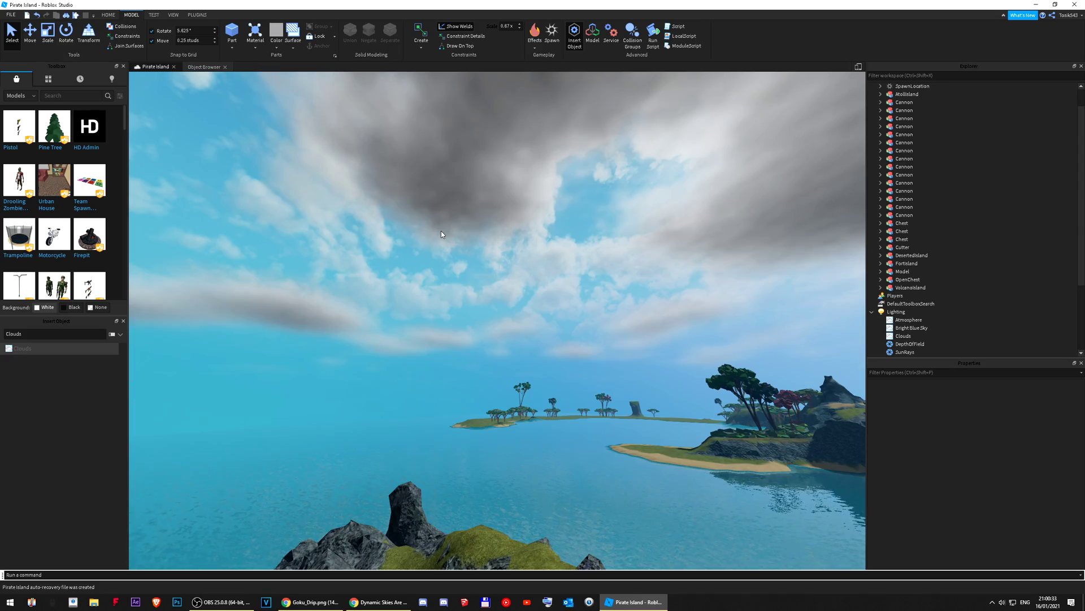
pyautogui.moveTo(441, 231)
pyautogui.mouseDown(button='right')
pyautogui.moveTo(413, 219)
pyautogui.moveTo(425, 227)
pyautogui.mouseUp(button='right')
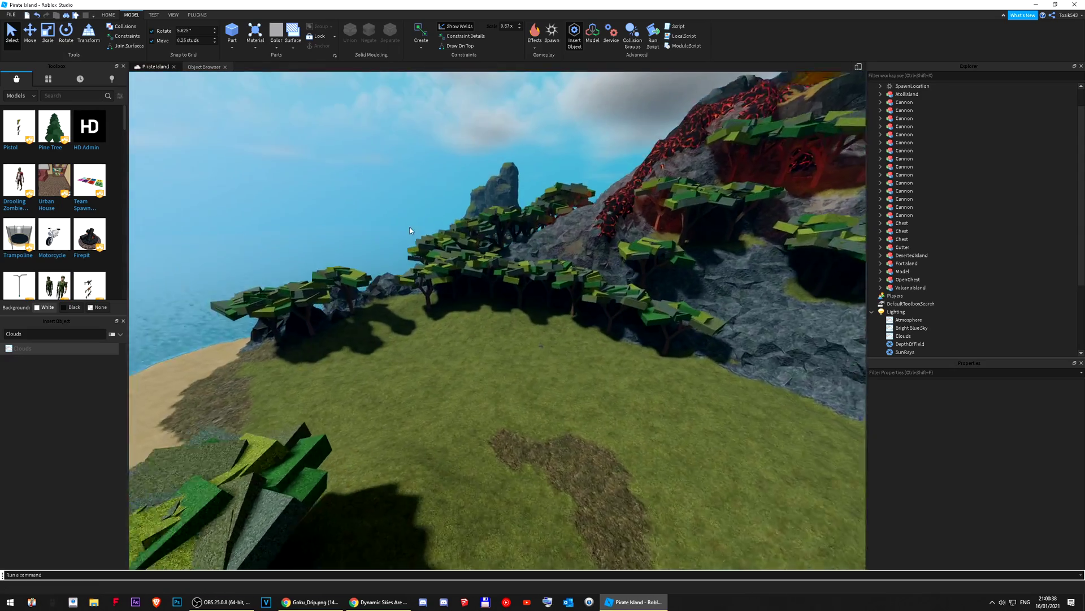
pyautogui.press('w')
pyautogui.moveTo(411, 233); pyautogui.dragTo(418, 229, button='right')
pyautogui.press('s')
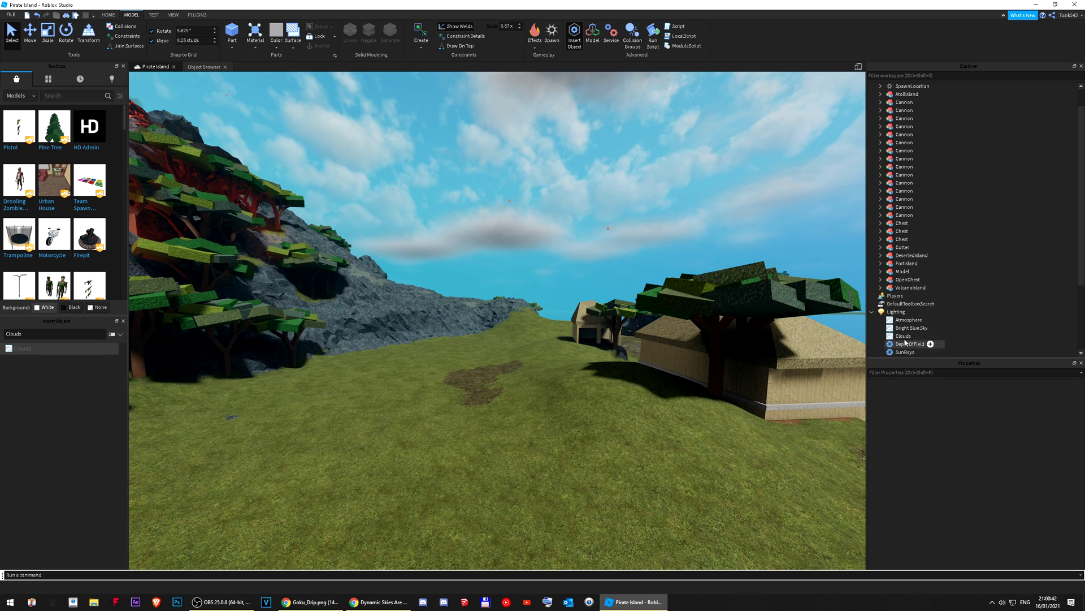
# Make the sky stormy by setting the Clouds object's Density to 0.572 and Cover to 0.783, and inspect it over the island
pyautogui.click(1035, 403)
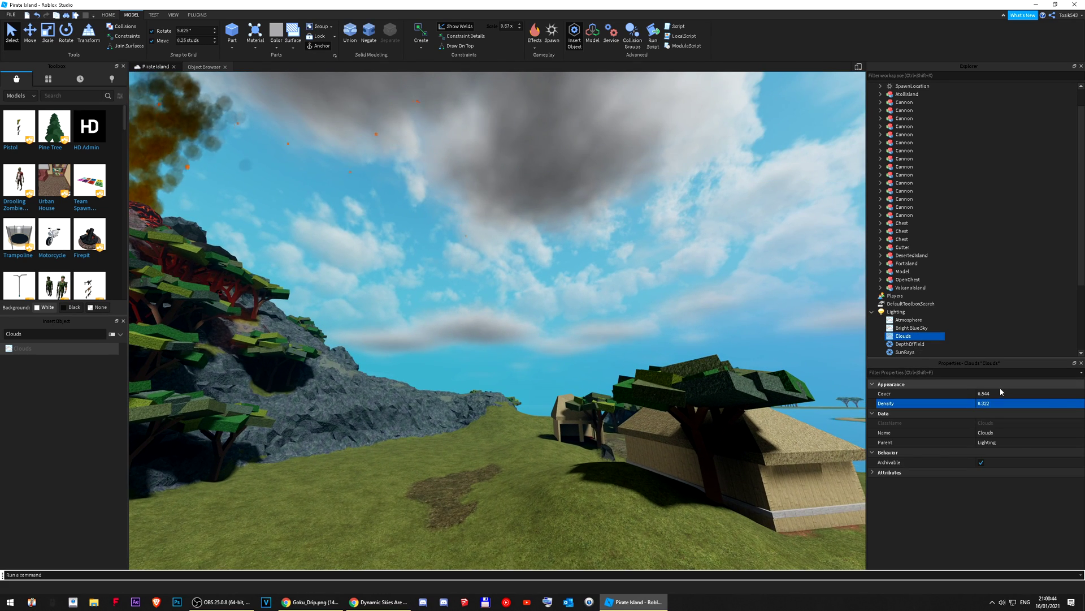
pyautogui.moveTo(1033, 405); pyautogui.dragTo(1068, 395)
pyautogui.moveTo(675, 274); pyautogui.dragTo(602, 277, button='right')
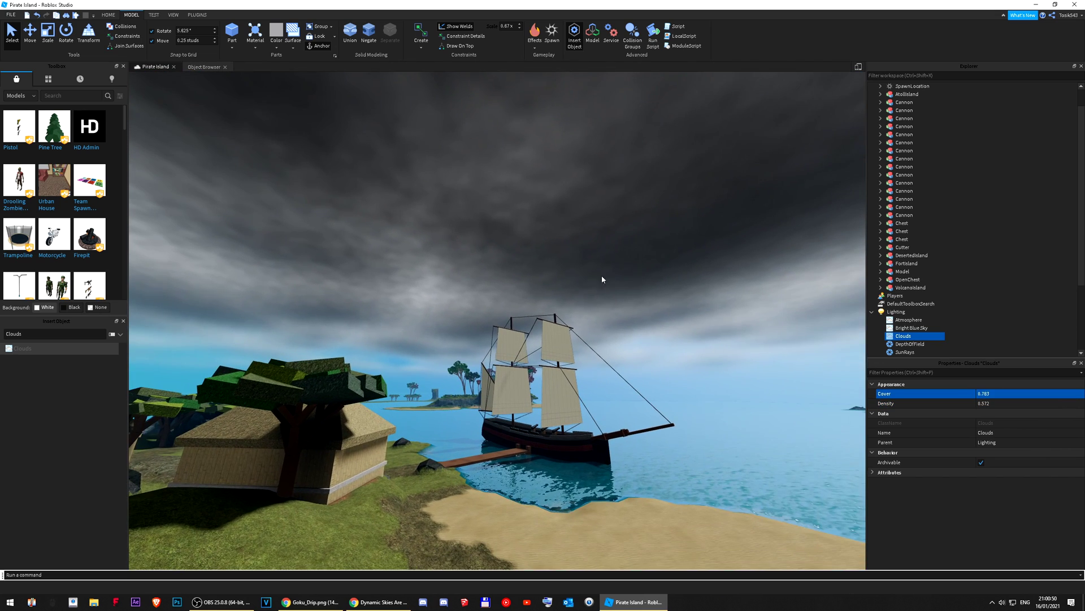
pyautogui.moveTo(463, 224); pyautogui.dragTo(475, 222, button='right')
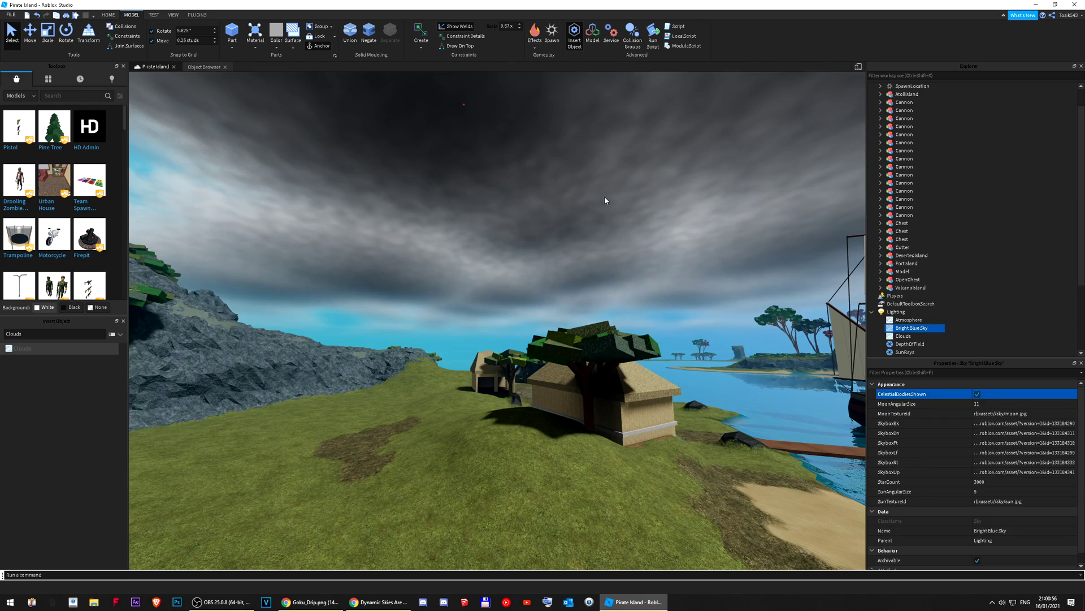
pyautogui.click(605, 196)
pyautogui.moveTo(605, 196); pyautogui.dragTo(328, 140, button='right')
pyautogui.press('w')
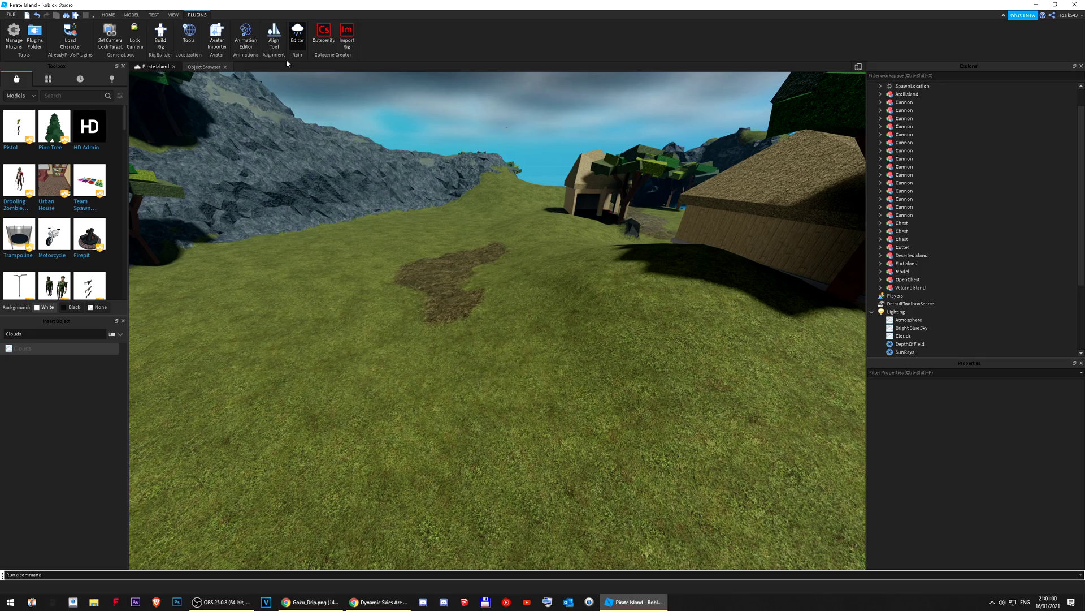
# Place the Rain Editor plugin window over the viewport and enable the rain effect
pyautogui.moveTo(1084, 211); pyautogui.dragTo(526, 210)
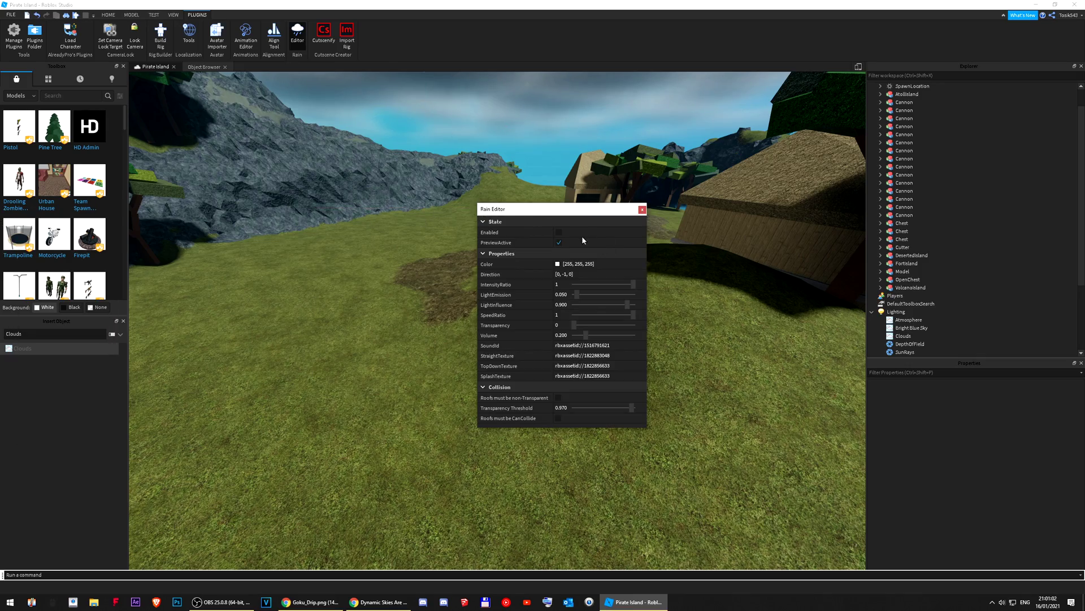
pyautogui.click(559, 232)
pyautogui.moveTo(554, 172); pyautogui.dragTo(554, 172, button='right')
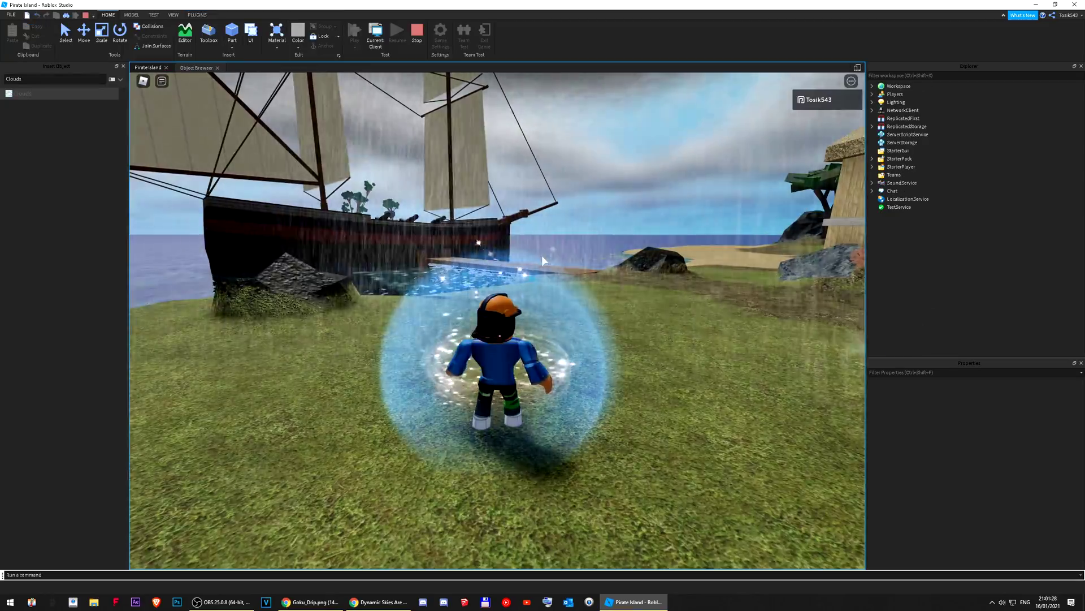
# Move the character around near the ship to examine the rain and clouds during the play test
pyautogui.press('w')
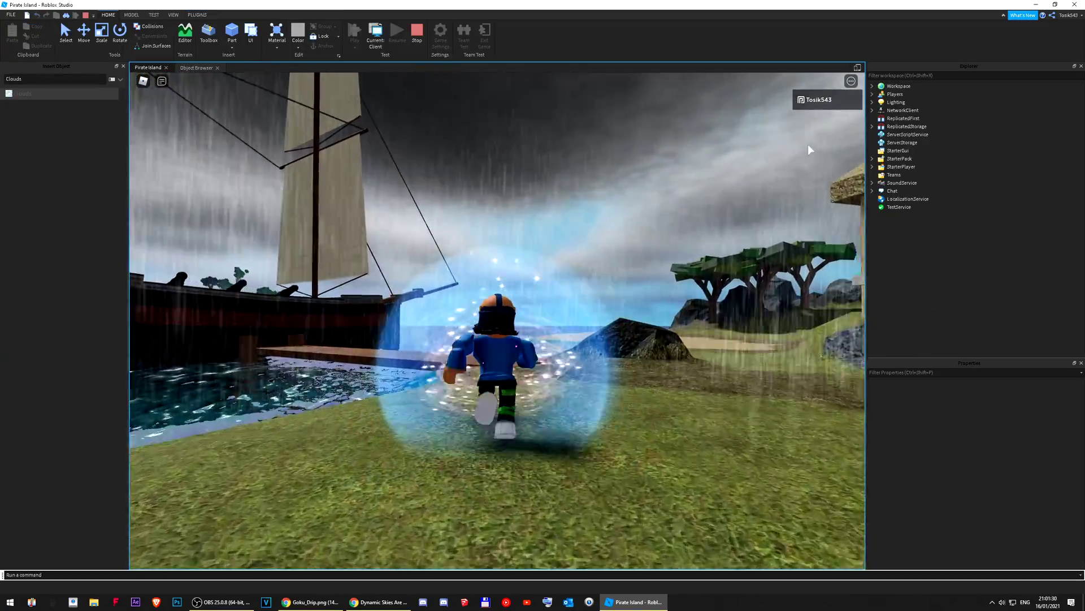
pyautogui.press('a')
pyautogui.press('s')
# Expand the Lighting service in the running play test and toggle the DepthOfField effect's Enabled property, checking the view
pyautogui.click(872, 86)
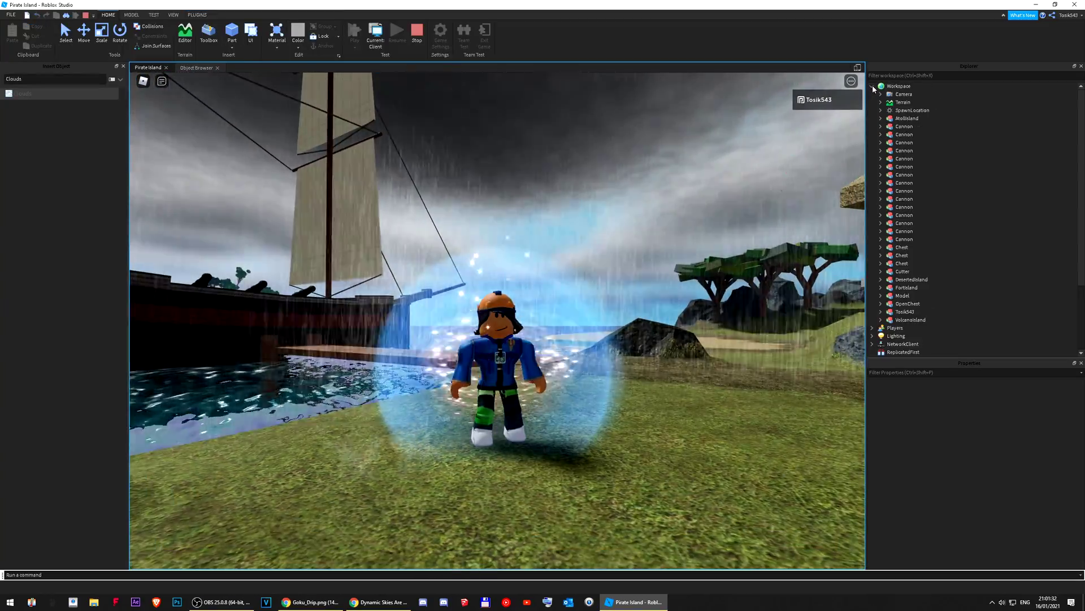
pyautogui.click(872, 86)
pyautogui.click(872, 102)
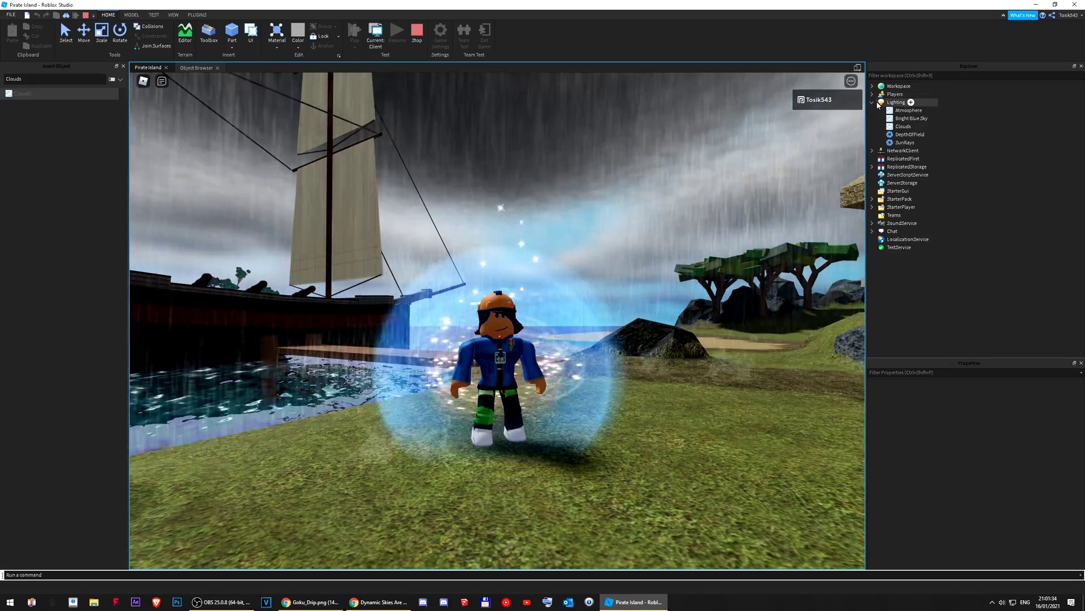
pyautogui.click(872, 102)
pyautogui.click(873, 102)
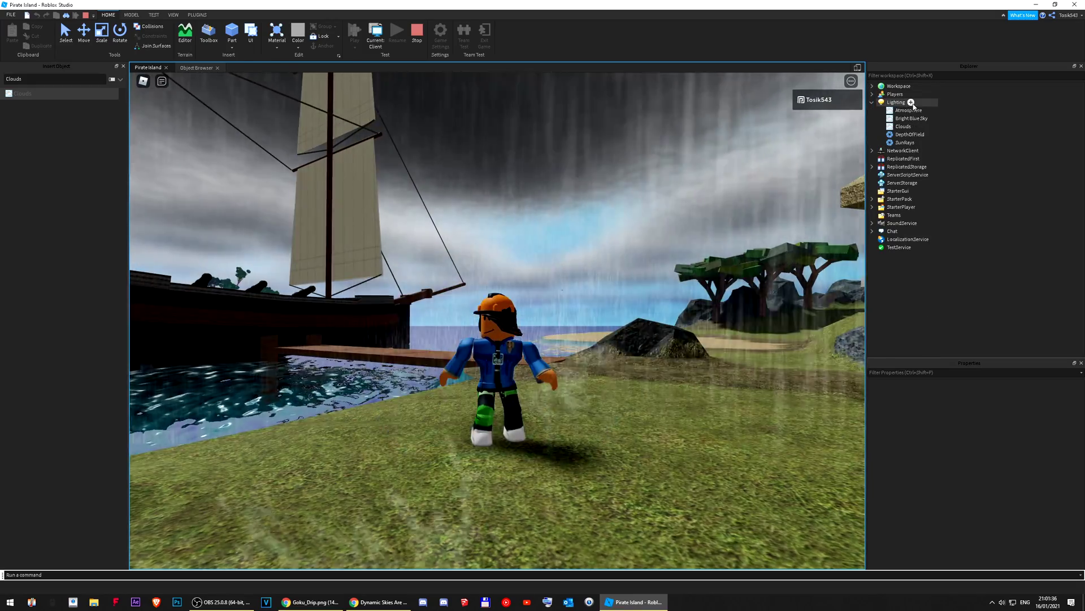
pyautogui.click(908, 134)
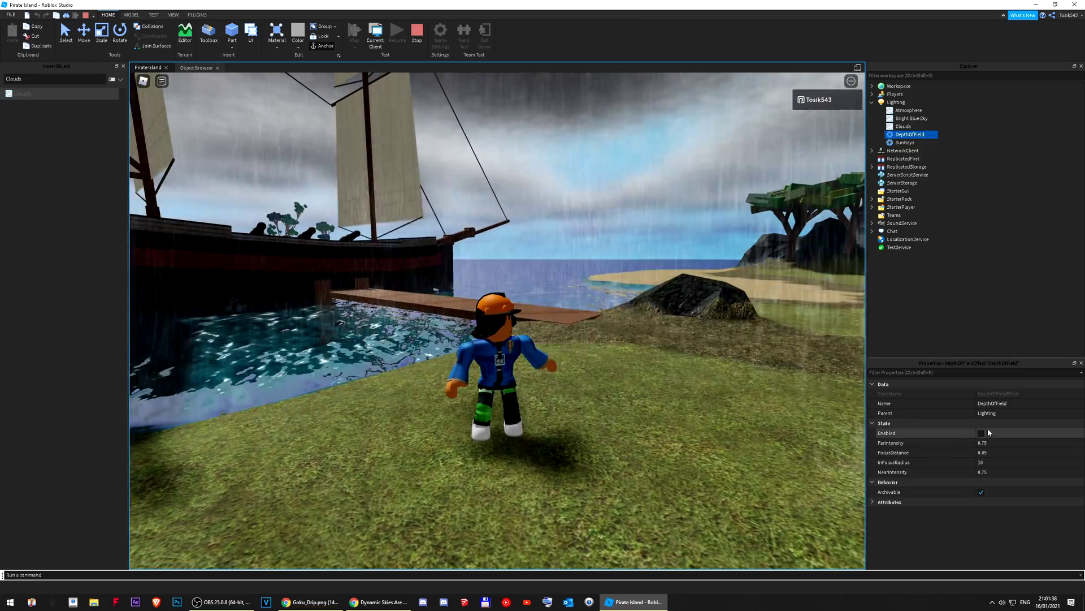
pyautogui.click(981, 432)
pyautogui.scroll(3, 612, 337)
pyautogui.press('s')
pyautogui.moveTo(612, 337); pyautogui.dragTo(611, 336, button='right')
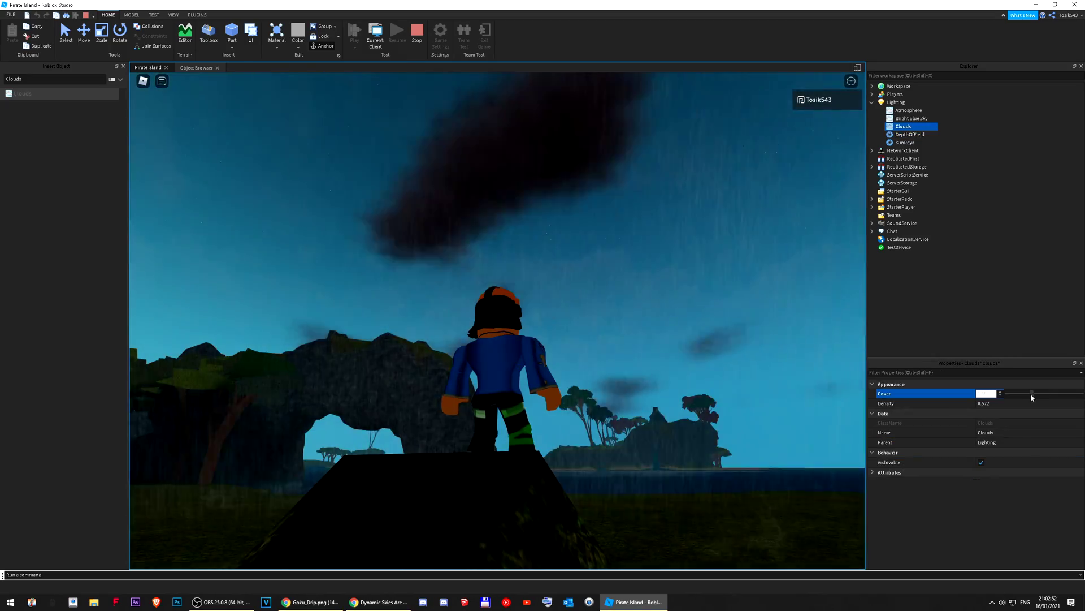
# Adjust the Clouds object's Density during the night-time play test and set its Cover to 0.6
pyautogui.moveTo(1030, 393); pyautogui.dragTo(1053, 401)
pyautogui.click(1050, 402)
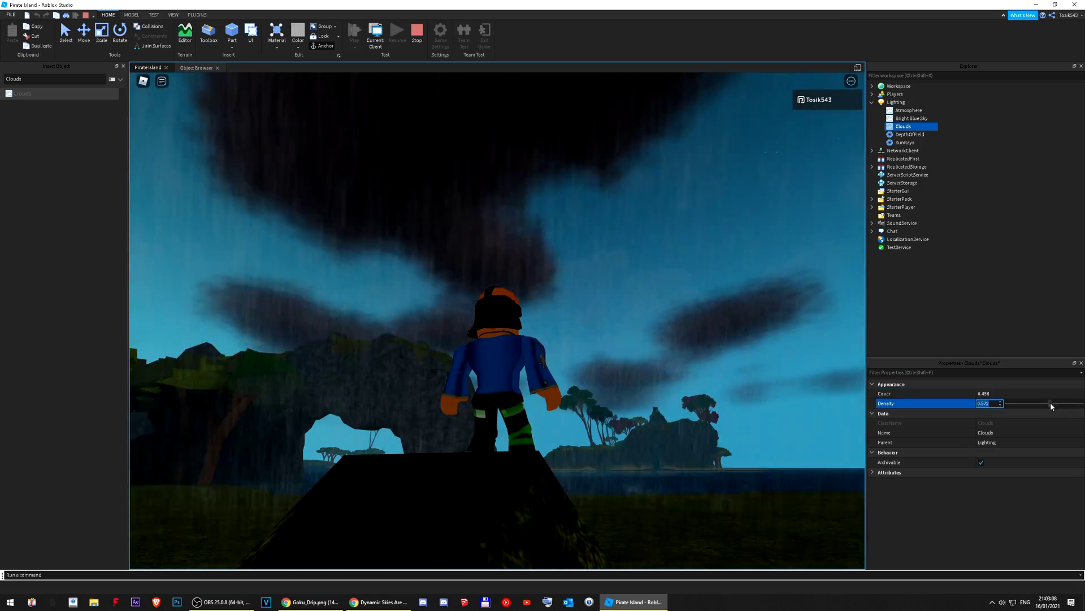
pyautogui.moveTo(1051, 401)
pyautogui.mouseDown()
pyautogui.moveTo(994, 408)
pyautogui.moveTo(1070, 408)
pyautogui.moveTo(1053, 400)
pyautogui.mouseUp()
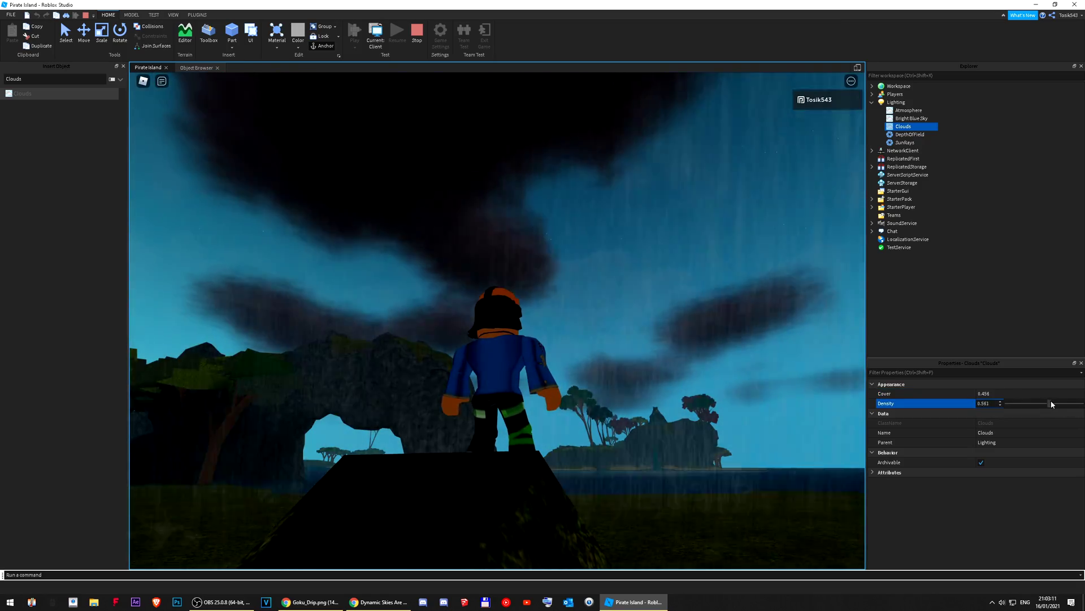
pyautogui.click(1045, 394)
pyautogui.moveTo(1039, 394); pyautogui.dragTo(1053, 398)
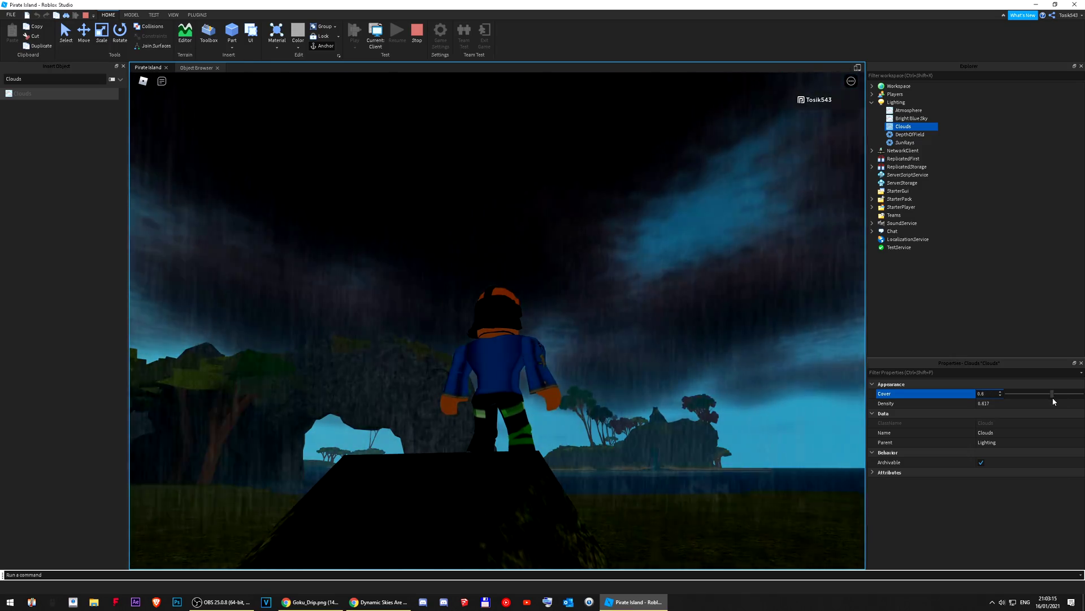
# Look around the character at the stormy sky, the hut and the far shore with the Clouds' new Cover
pyautogui.moveTo(491, 305); pyautogui.dragTo(485, 307, button='right')
pyautogui.moveTo(631, 243); pyautogui.dragTo(627, 247, button='right')
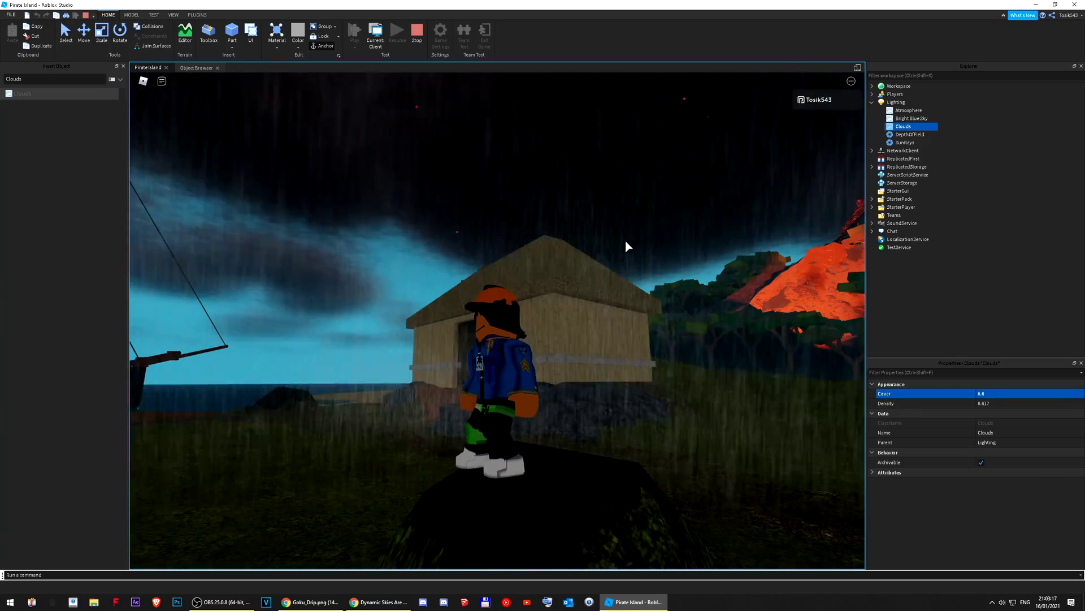
pyautogui.moveTo(723, 243); pyautogui.dragTo(723, 243, button='right')
# Open the Lighting service's properties and try out EnvironmentDiffuseScale while viewing the stormy sky near the ship
pyautogui.click(893, 102)
pyautogui.moveTo(611, 214); pyautogui.dragTo(616, 211, button='right')
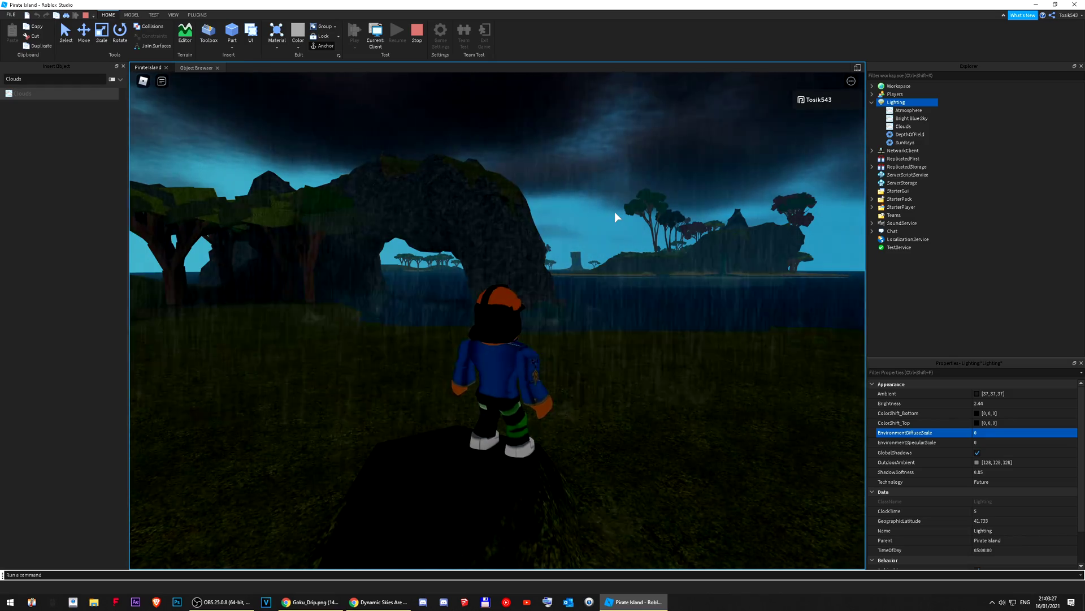
pyautogui.moveTo(615, 211); pyautogui.dragTo(639, 210, button='right')
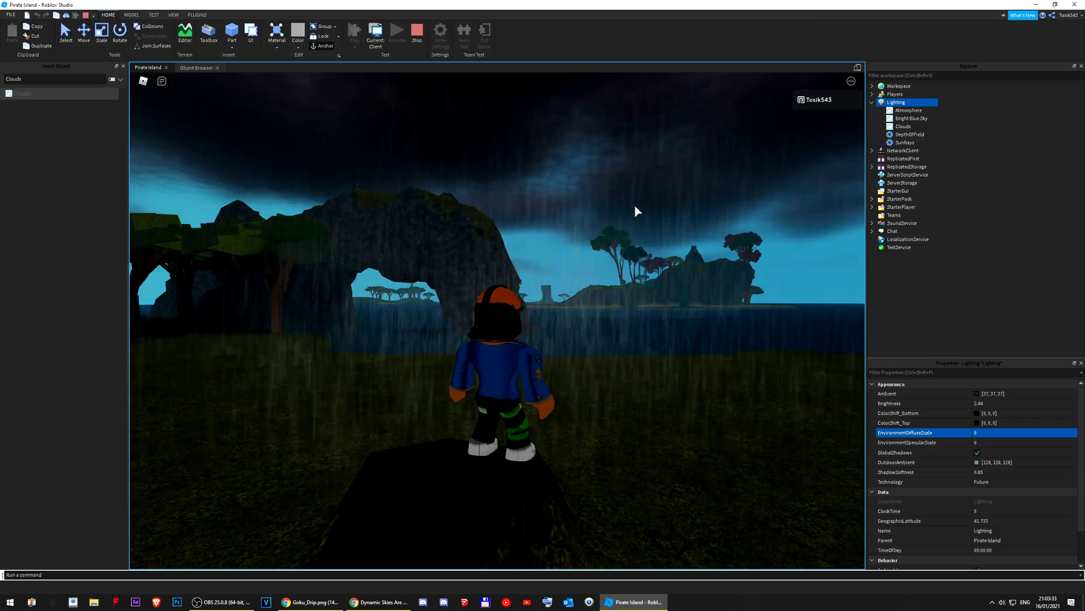
pyautogui.moveTo(637, 212); pyautogui.dragTo(647, 202, button='right')
pyautogui.click(1019, 434)
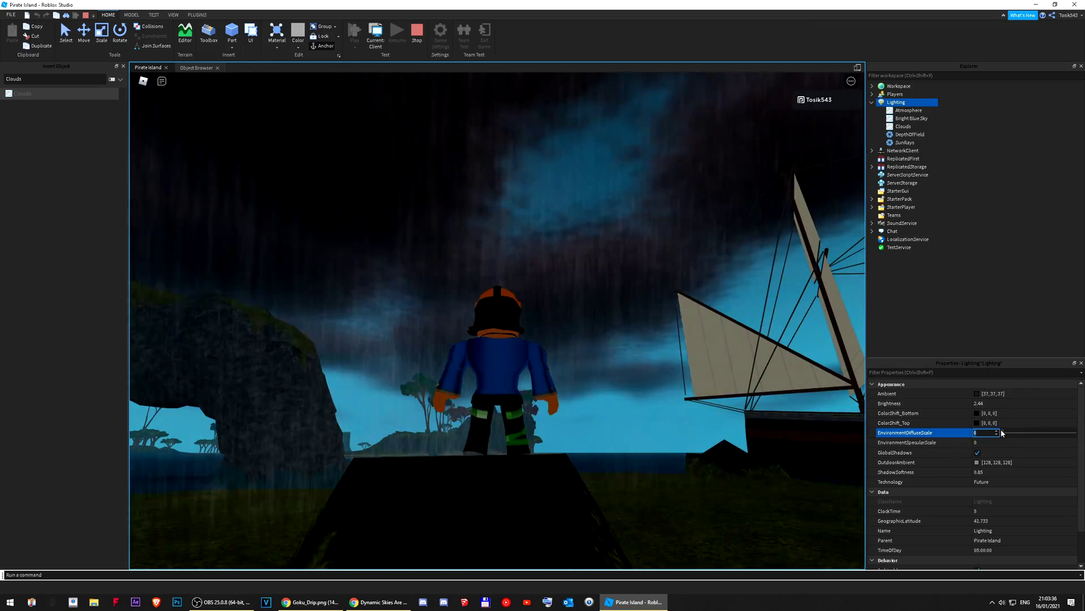
pyautogui.moveTo(1026, 434); pyautogui.dragTo(1018, 434)
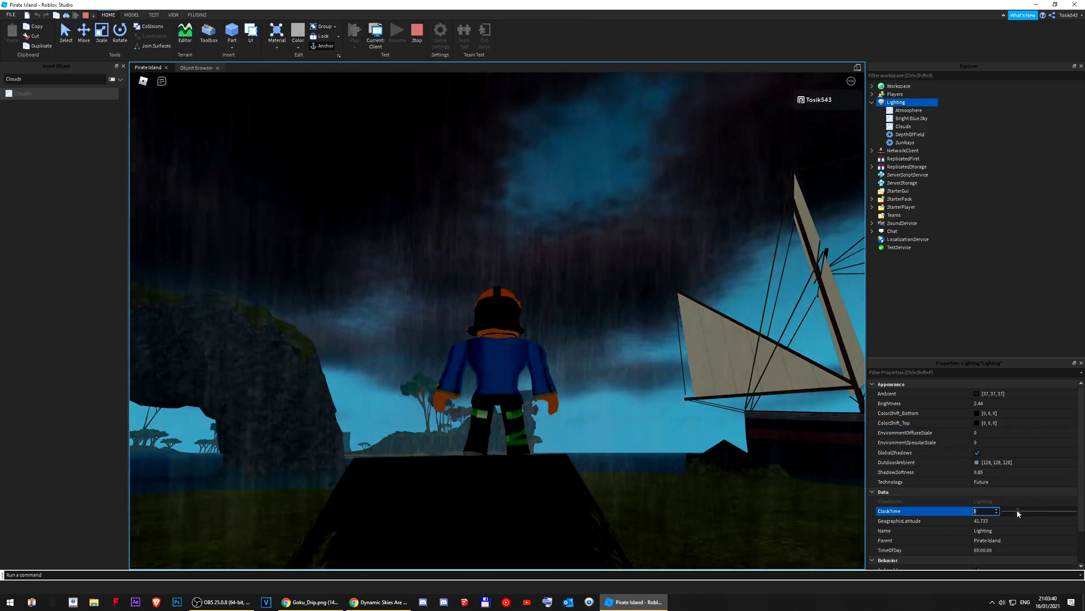
# Sweep Lighting's ClockTime through night and day values, including 12.4 and 1.4, to preview the clouds, and finish at 0
pyautogui.moveTo(1017, 510); pyautogui.dragTo(1038, 515)
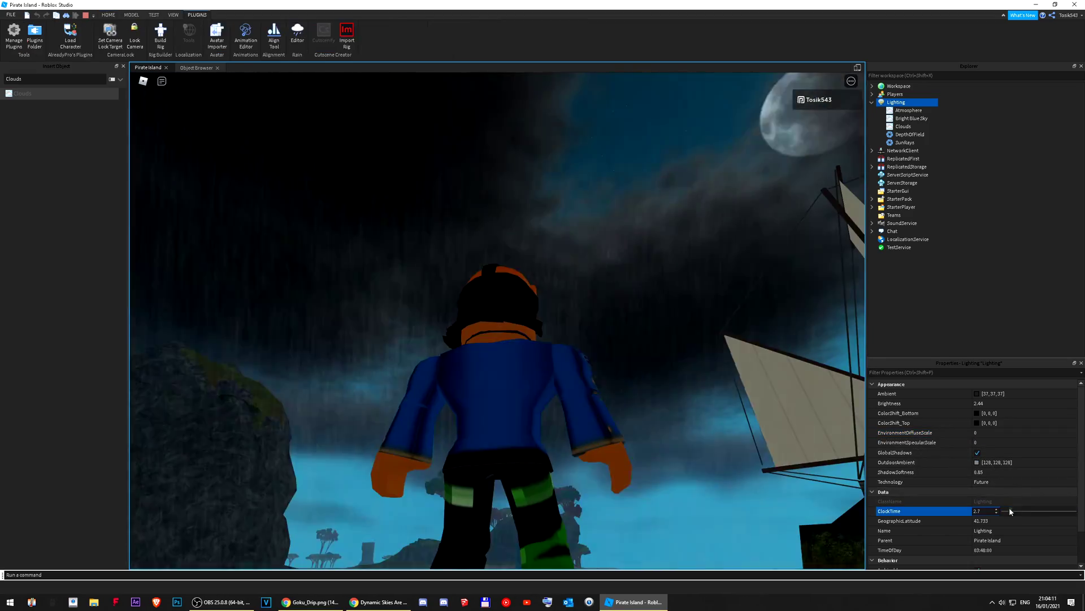
pyautogui.moveTo(1009, 507); pyautogui.dragTo(1040, 511)
pyautogui.moveTo(684, 344); pyautogui.dragTo(694, 340, button='right')
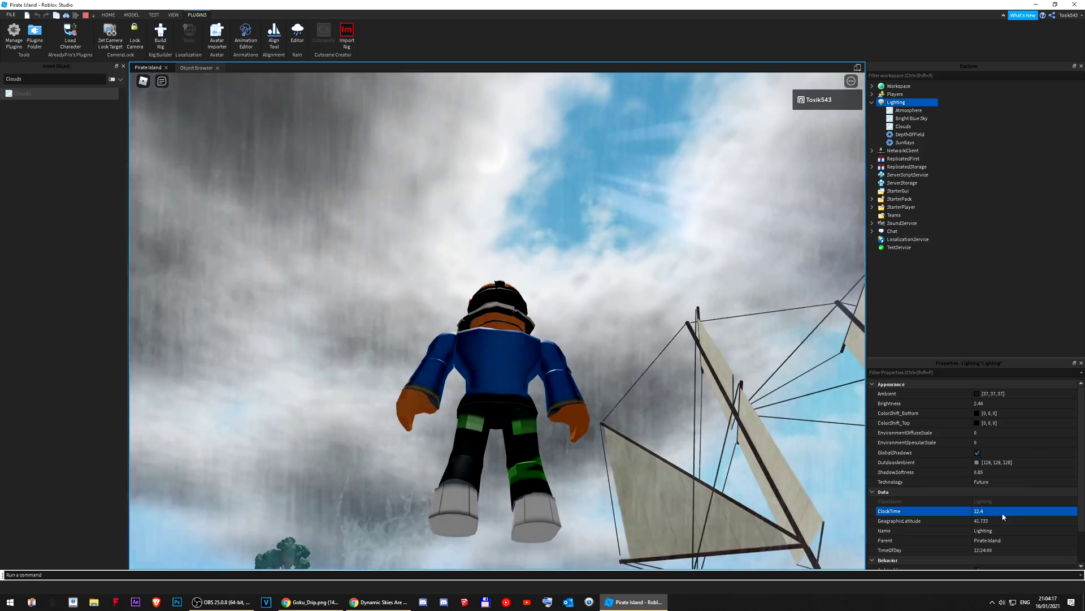
pyautogui.moveTo(1039, 512); pyautogui.dragTo(978, 519)
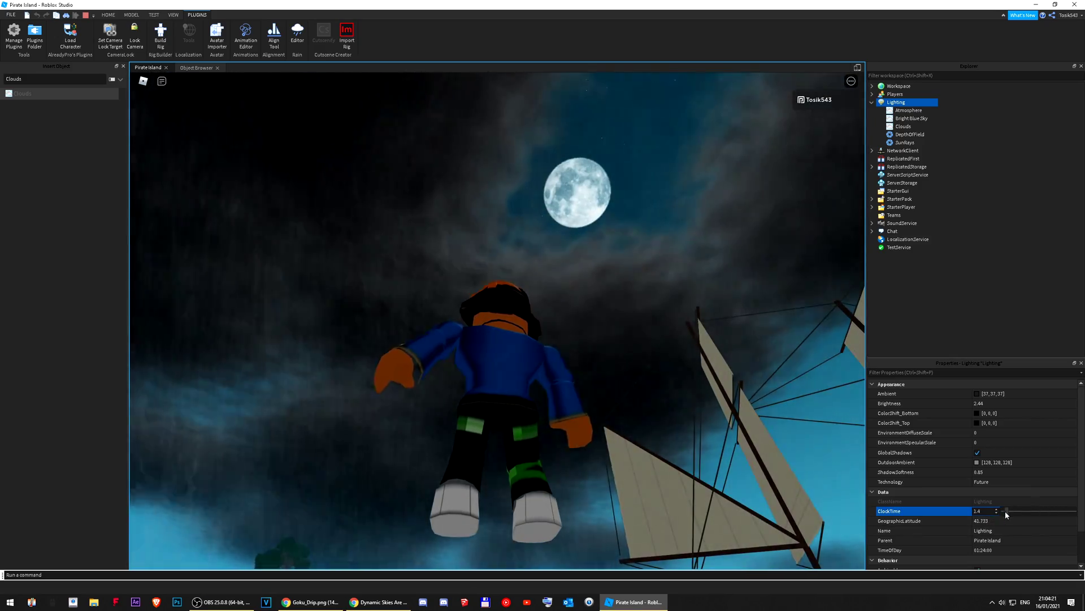
pyautogui.moveTo(1005, 512)
pyautogui.mouseDown()
pyautogui.moveTo(1000, 519)
pyautogui.moveTo(1020, 524)
pyautogui.moveTo(1043, 523)
pyautogui.moveTo(1019, 515)
pyautogui.moveTo(1046, 515)
pyautogui.moveTo(1011, 519)
pyautogui.mouseUp()
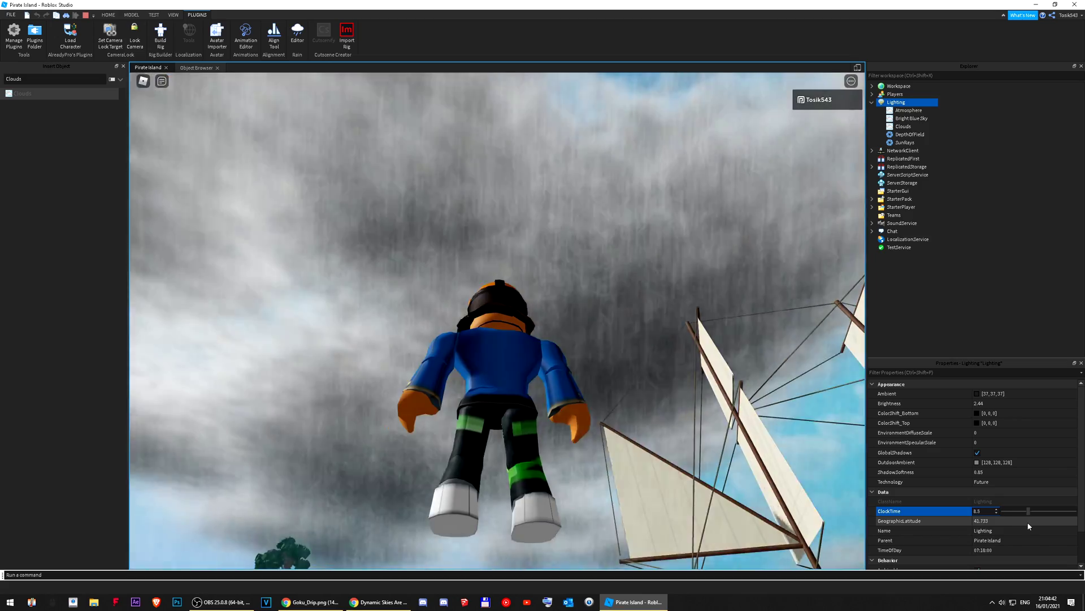
pyautogui.moveTo(1027, 522); pyautogui.dragTo(1053, 522)
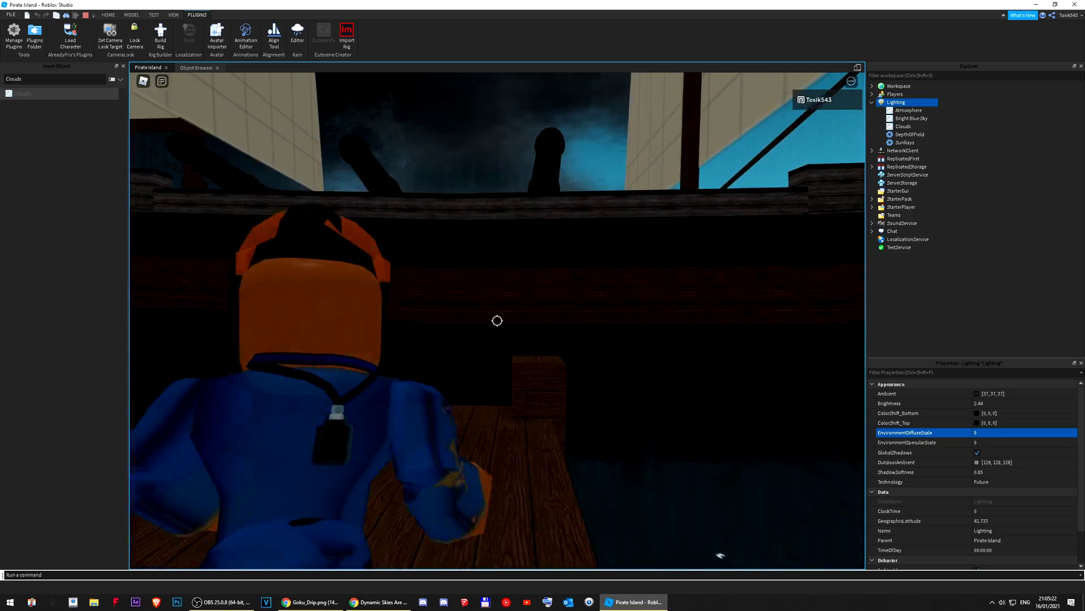
# Walk and jump the character along the pirate ship's deck to examine the midnight rain and clouds over the sea
pyautogui.press('w')
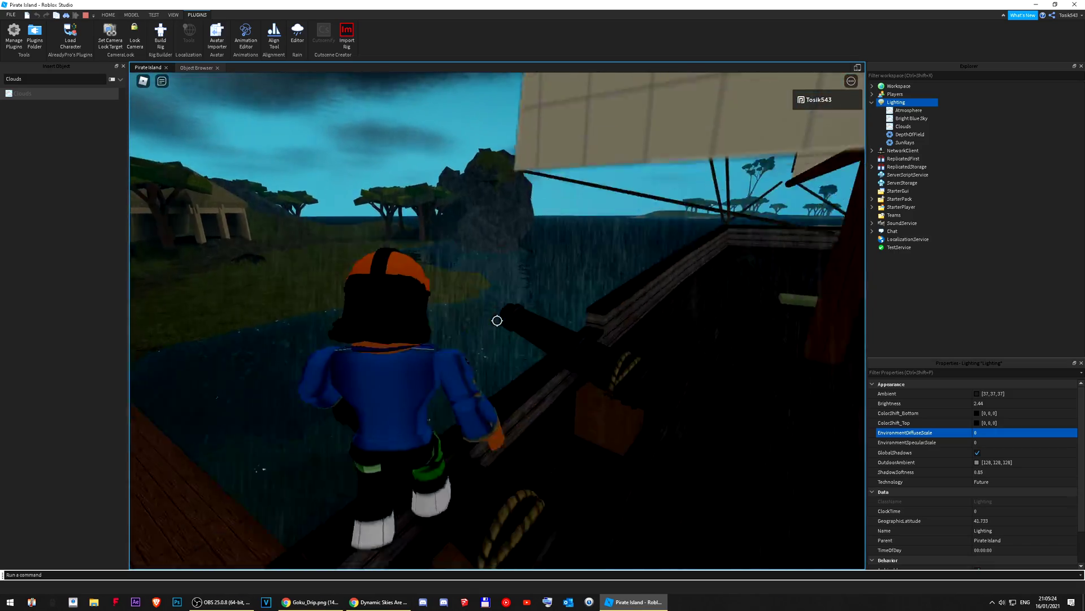
pyautogui.press('space')
pyautogui.press('w')
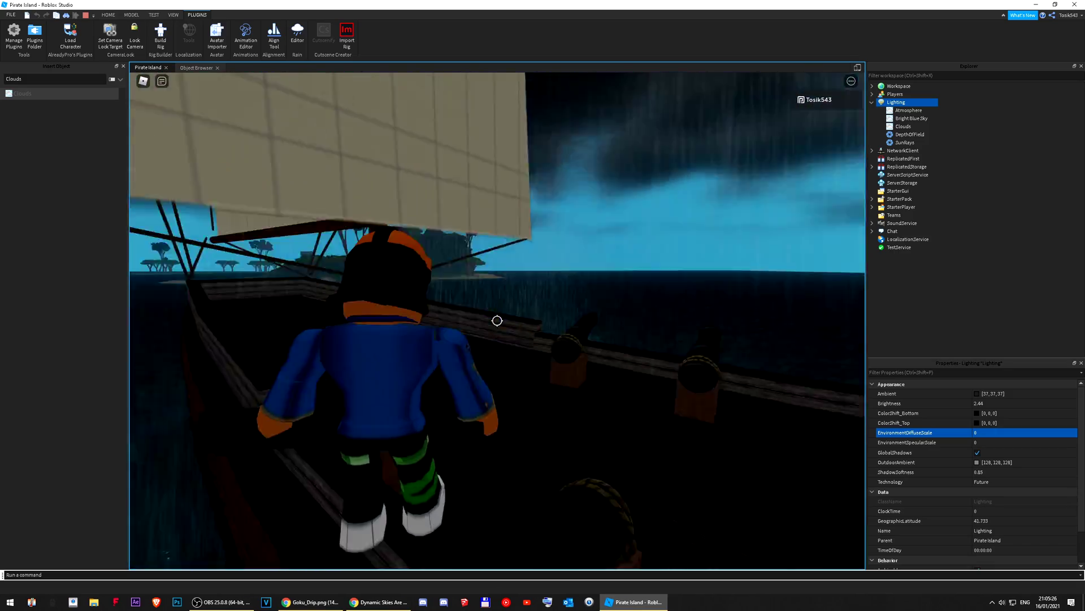
pyautogui.press('space')
pyautogui.press('w')
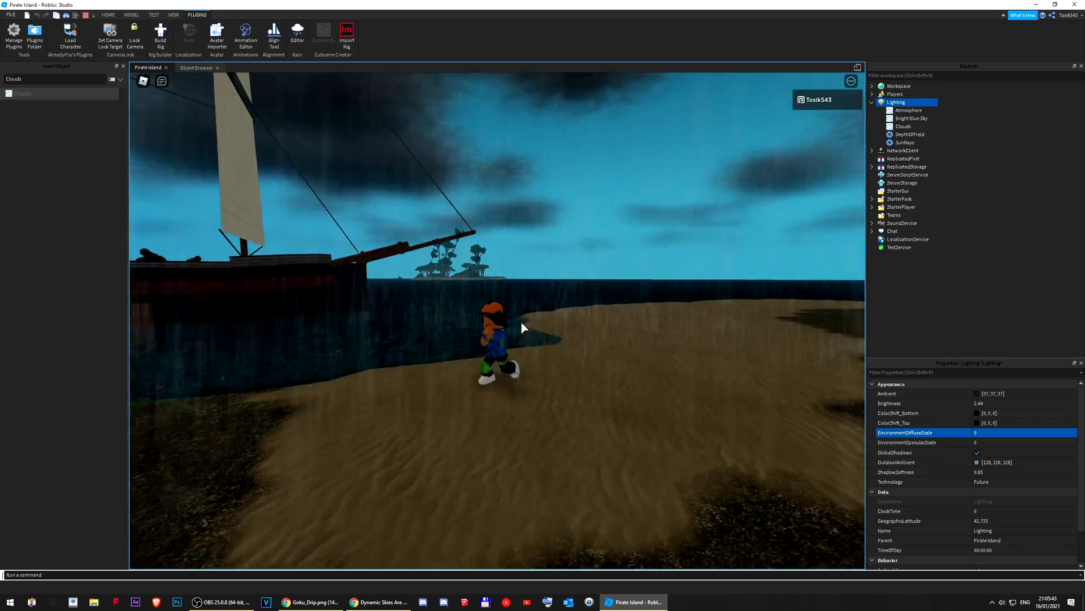
# Run the character from the beach past the hut and across the grass, examining the rainy night-time island
pyautogui.press('a')
pyautogui.moveTo(521, 322); pyautogui.dragTo(521, 322, button='right')
pyautogui.scroll(-5, 521, 322)
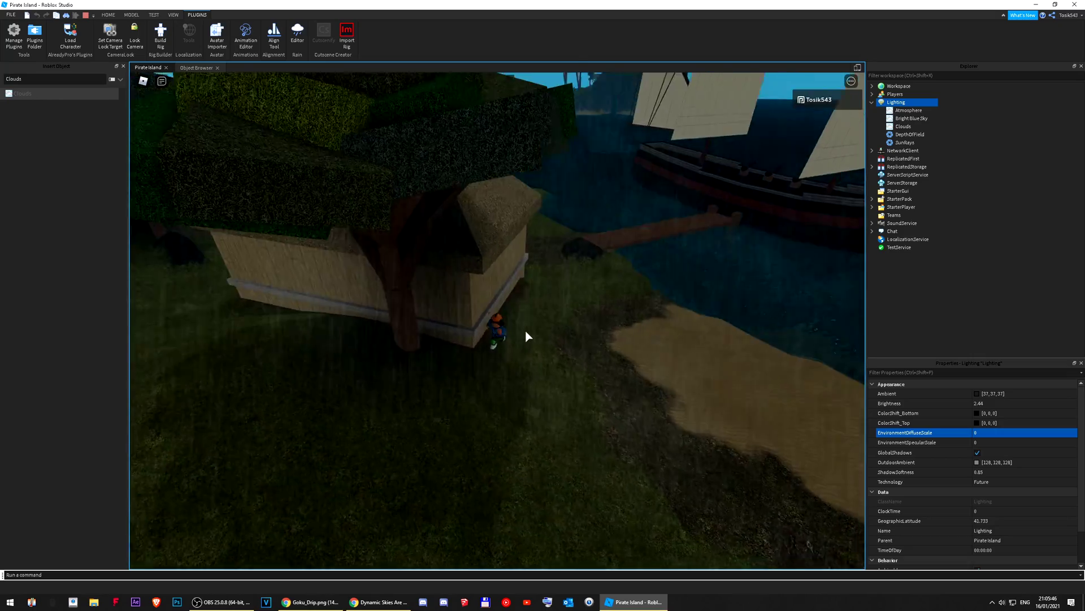
pyautogui.scroll(4, 527, 336)
pyautogui.press('a')
pyautogui.press('shift')
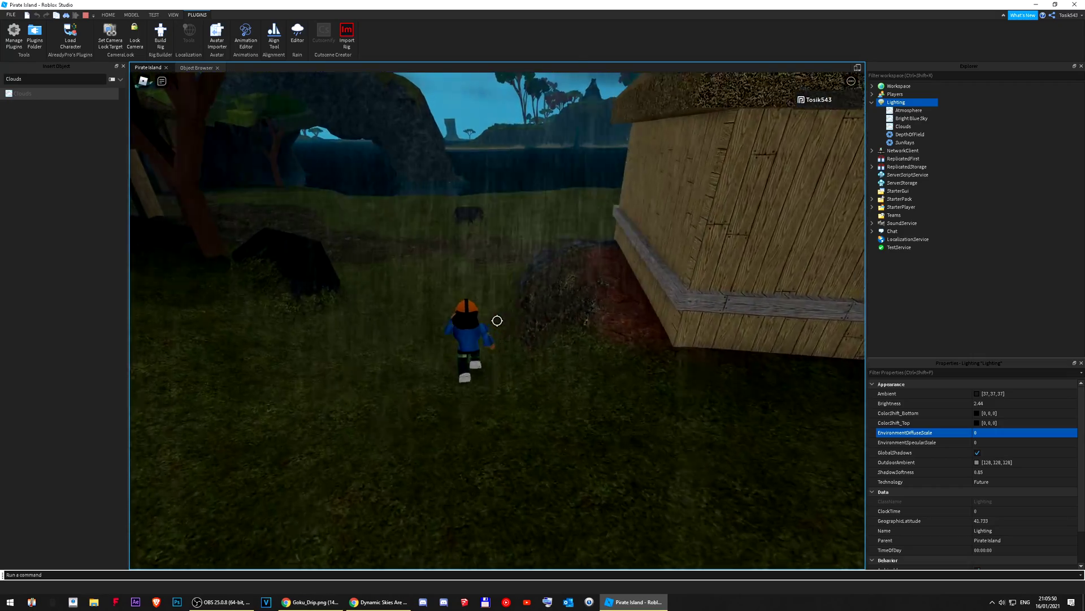
pyautogui.press('w')
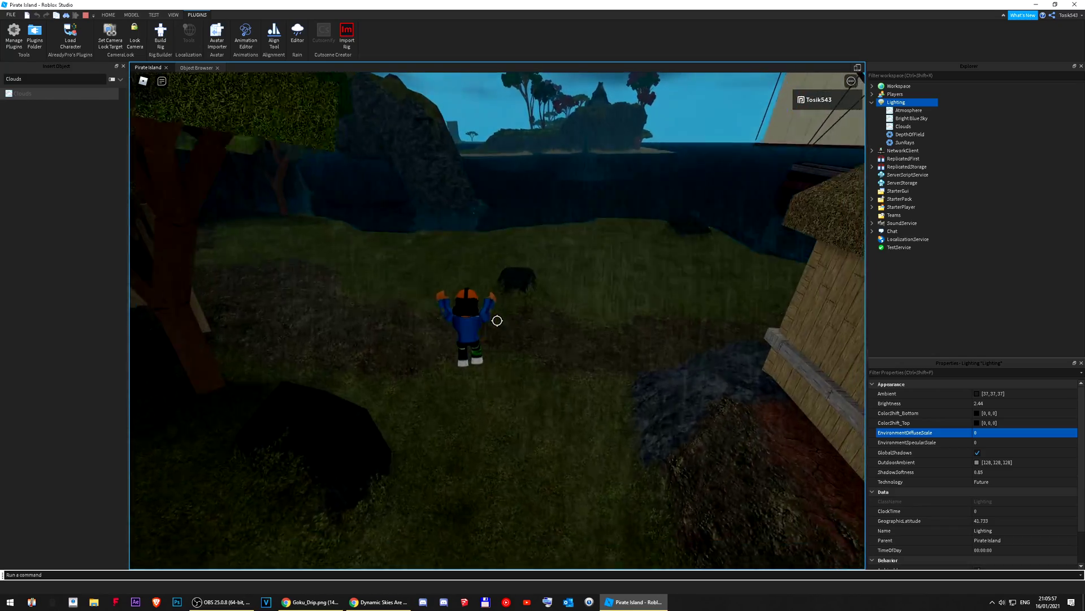